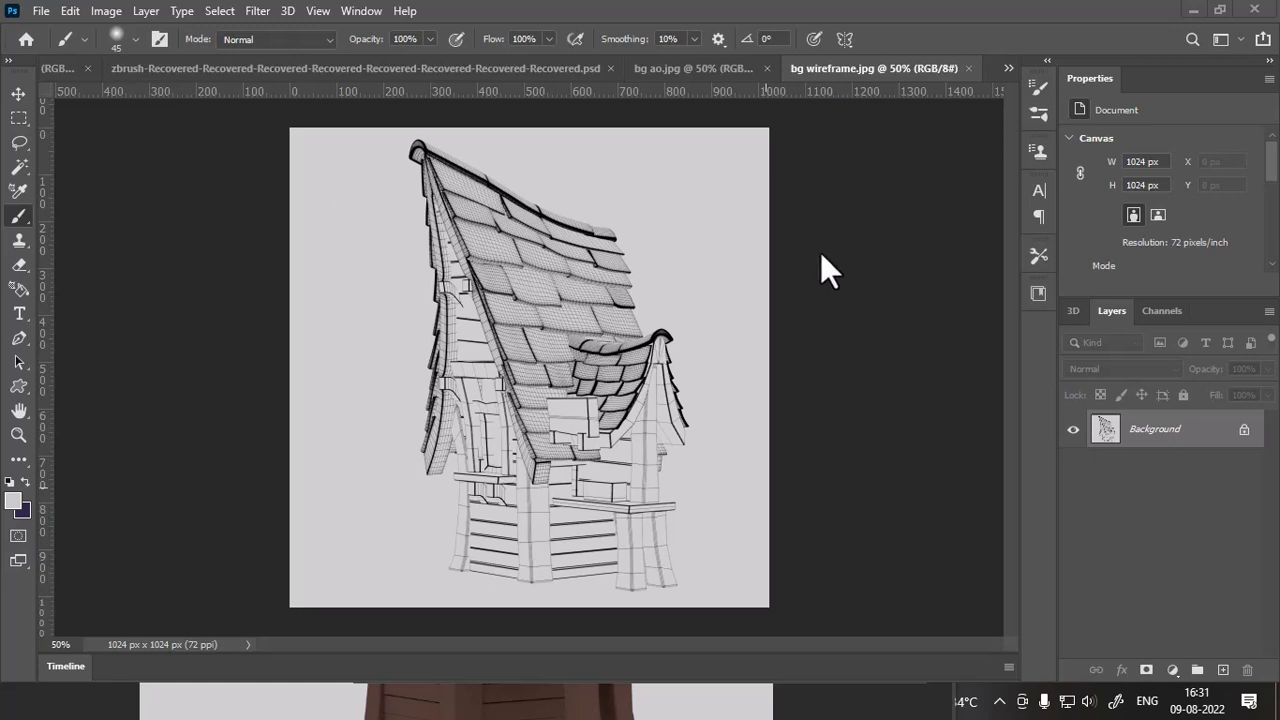
- Compare the bg ao.jpg and bg gray2.jpg render tabs, ending on the AO pass
left_click(699, 66)
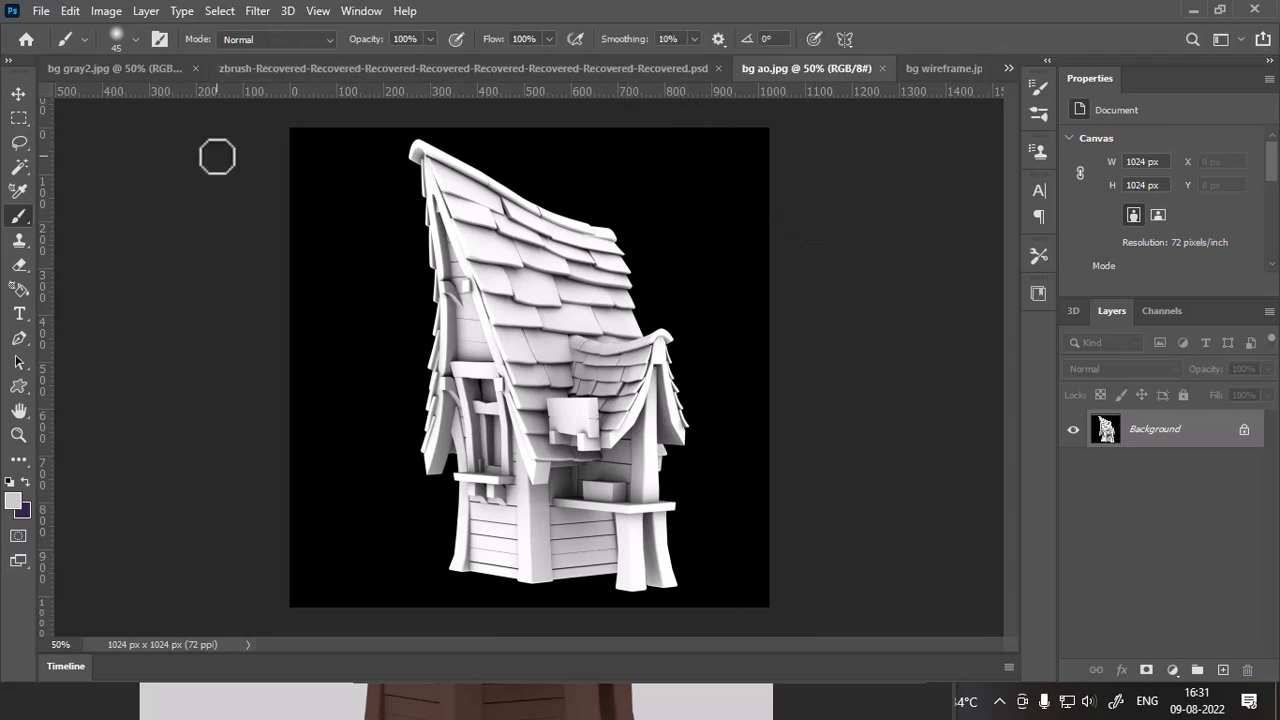
left_click(127, 69)
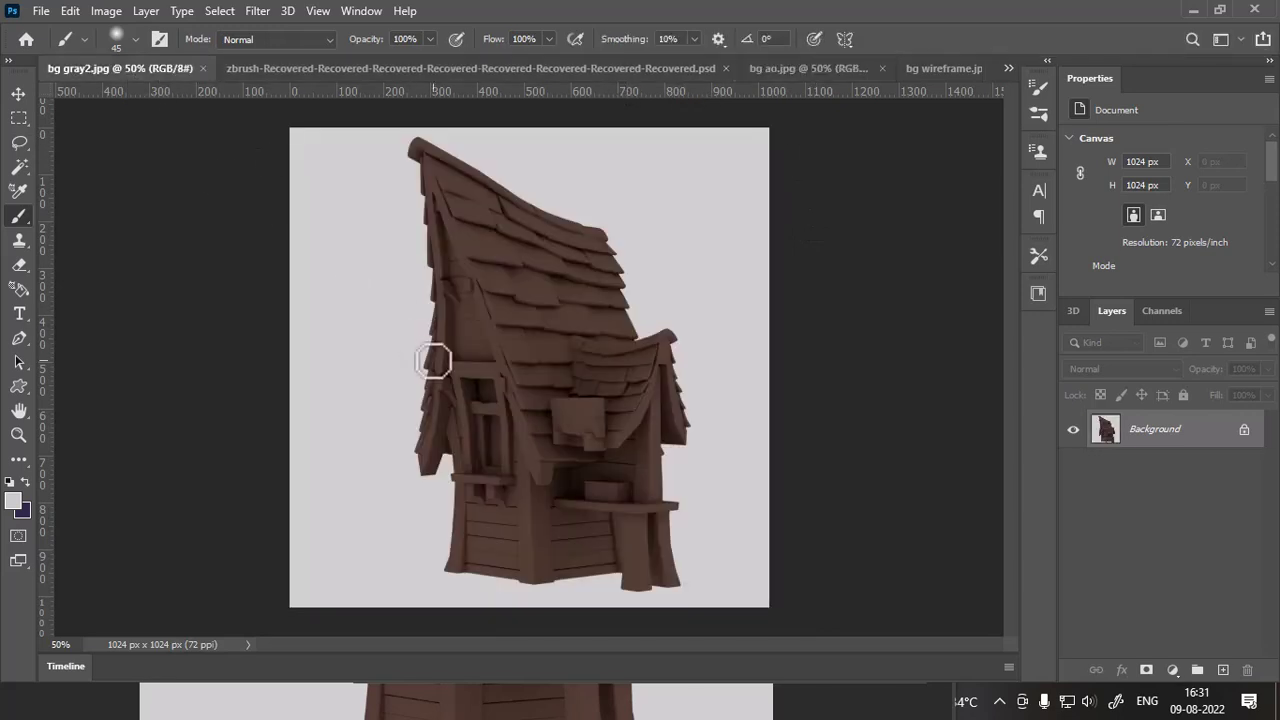
left_click(798, 69)
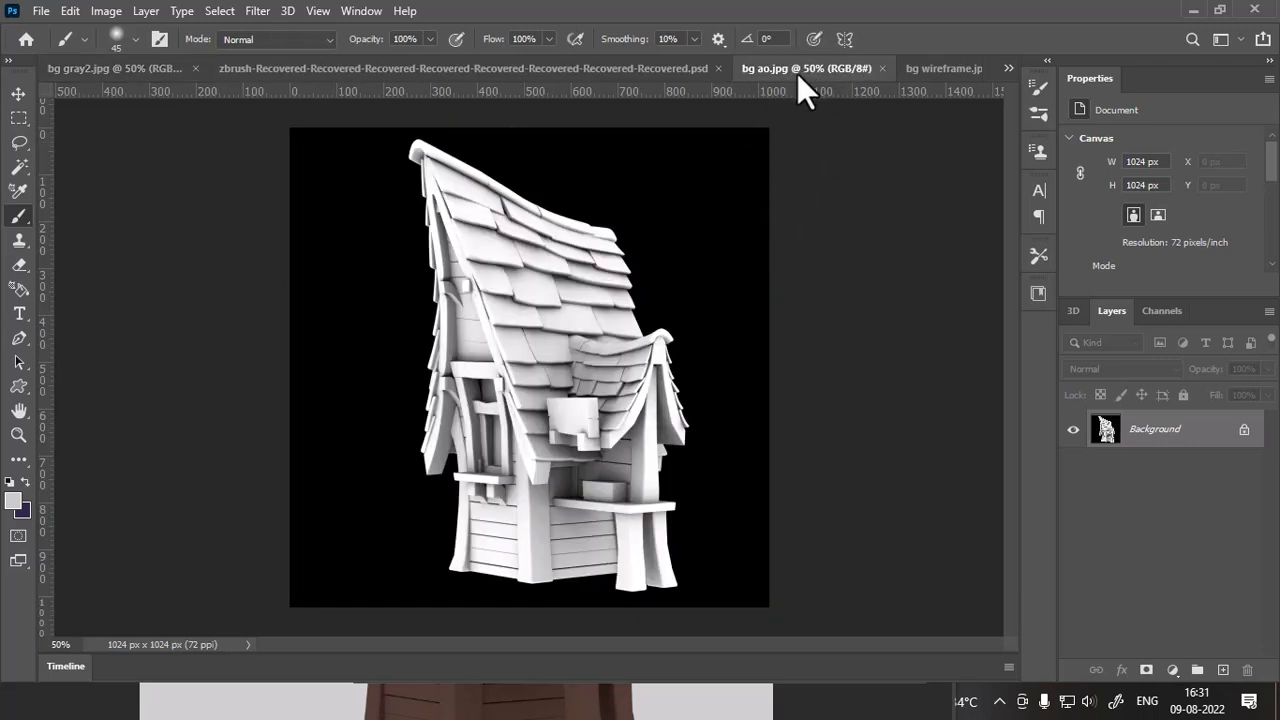
- Drag the wireframe and AO renders into bg gray2.jpg as Layers 1 and 2, closing their windows
mouse_move(797, 73)
left_mouse_down()
mouse_move(843, 101)
mouse_move(702, 190)
left_mouse_up()
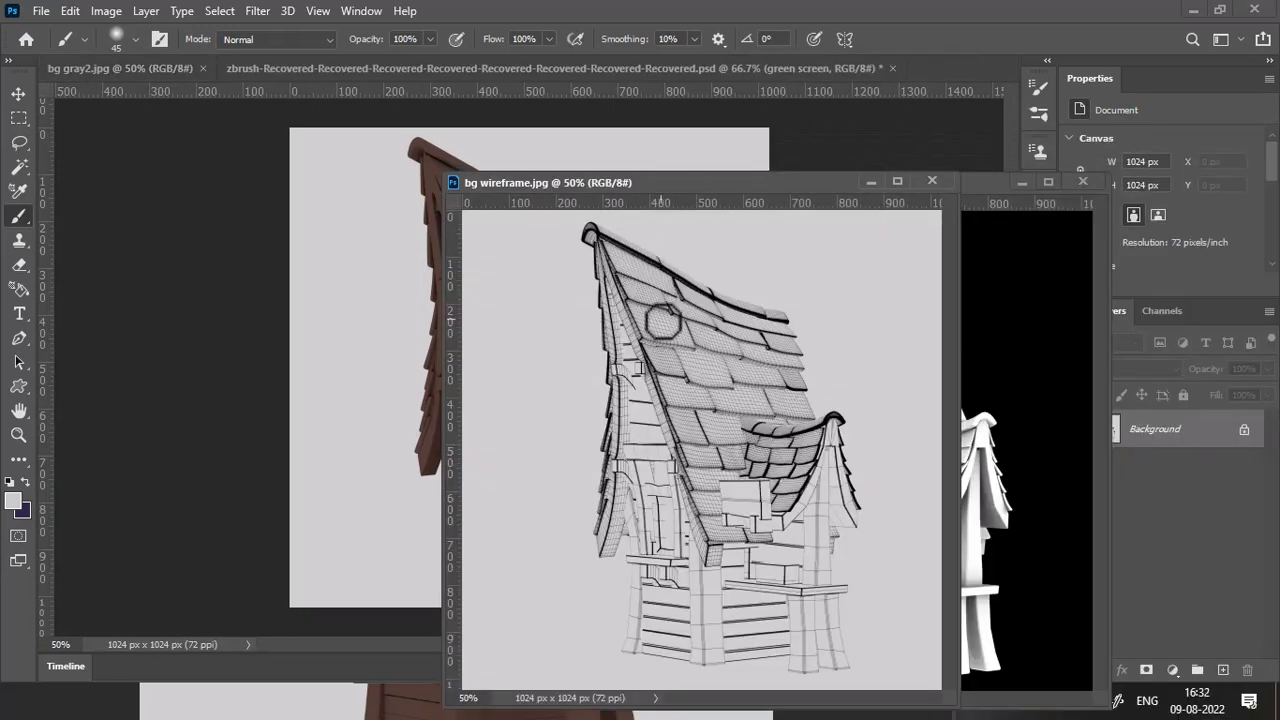
key("v")
left_click_drag(671, 182, 751, 172)
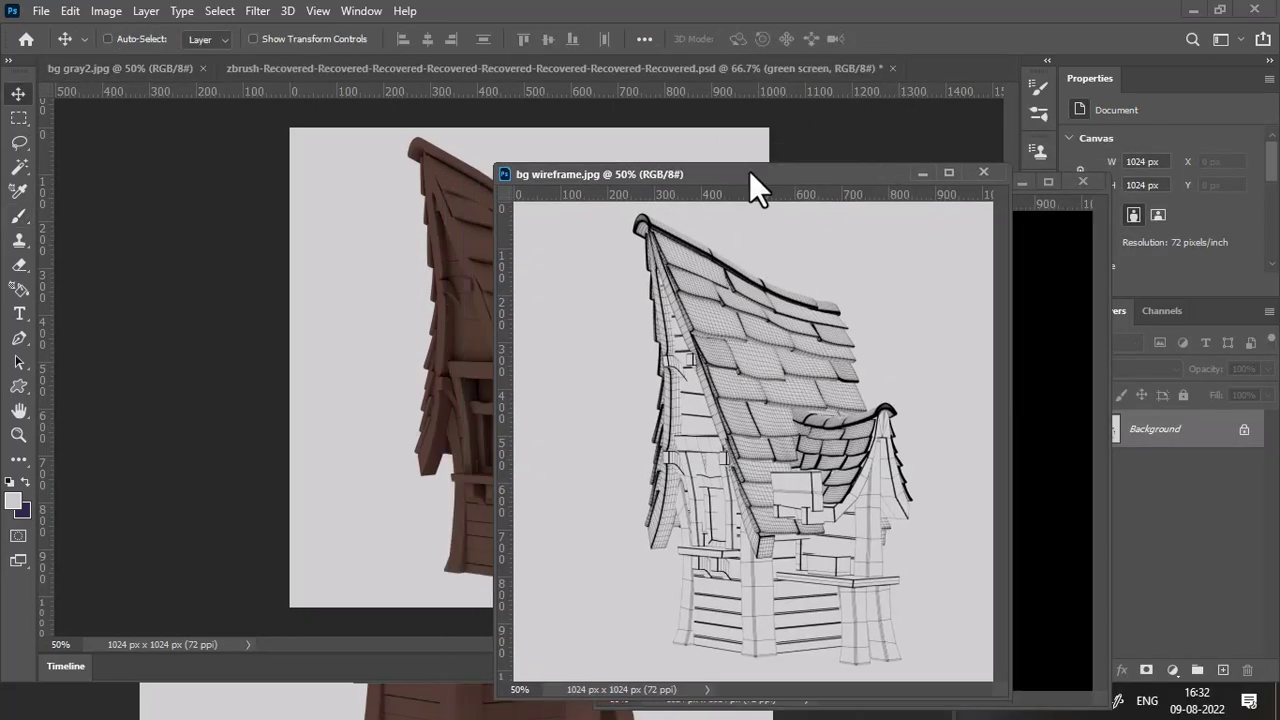
left_click_drag(464, 333, 519, 355)
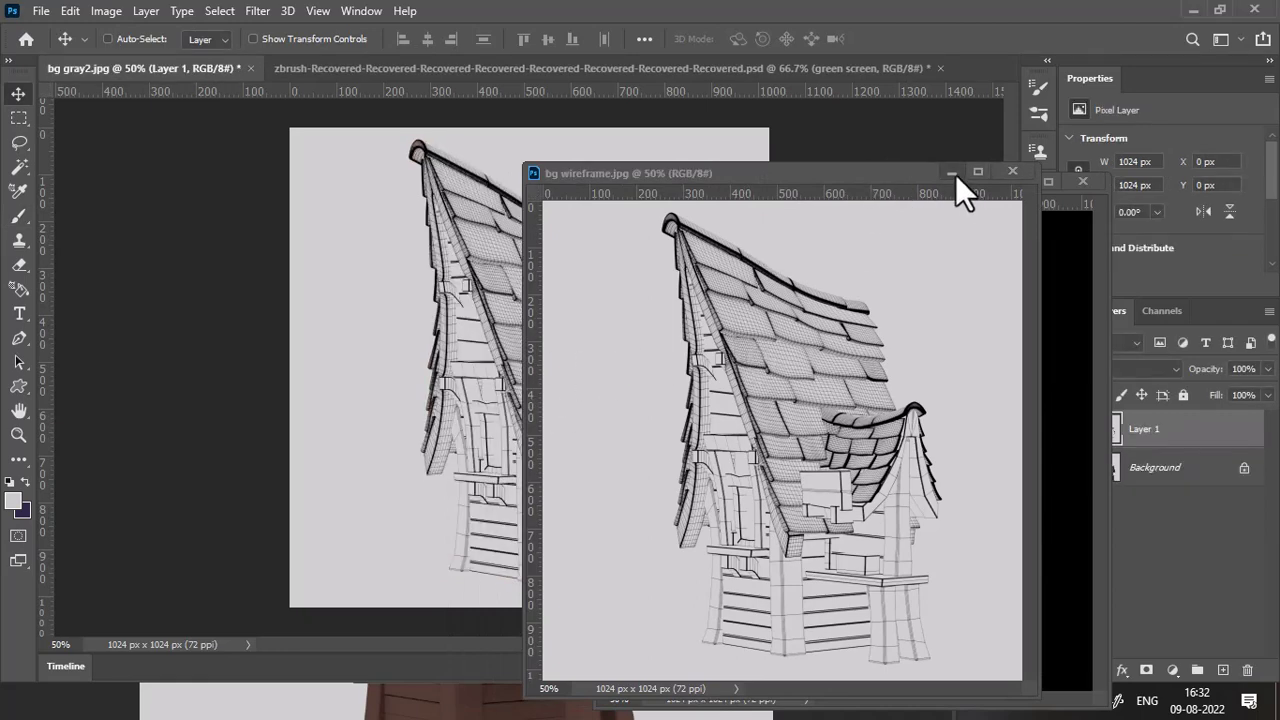
key("ctrl+w")
mouse_move(897, 430)
left_mouse_down()
mouse_move(937, 453)
mouse_move(497, 366)
left_mouse_up()
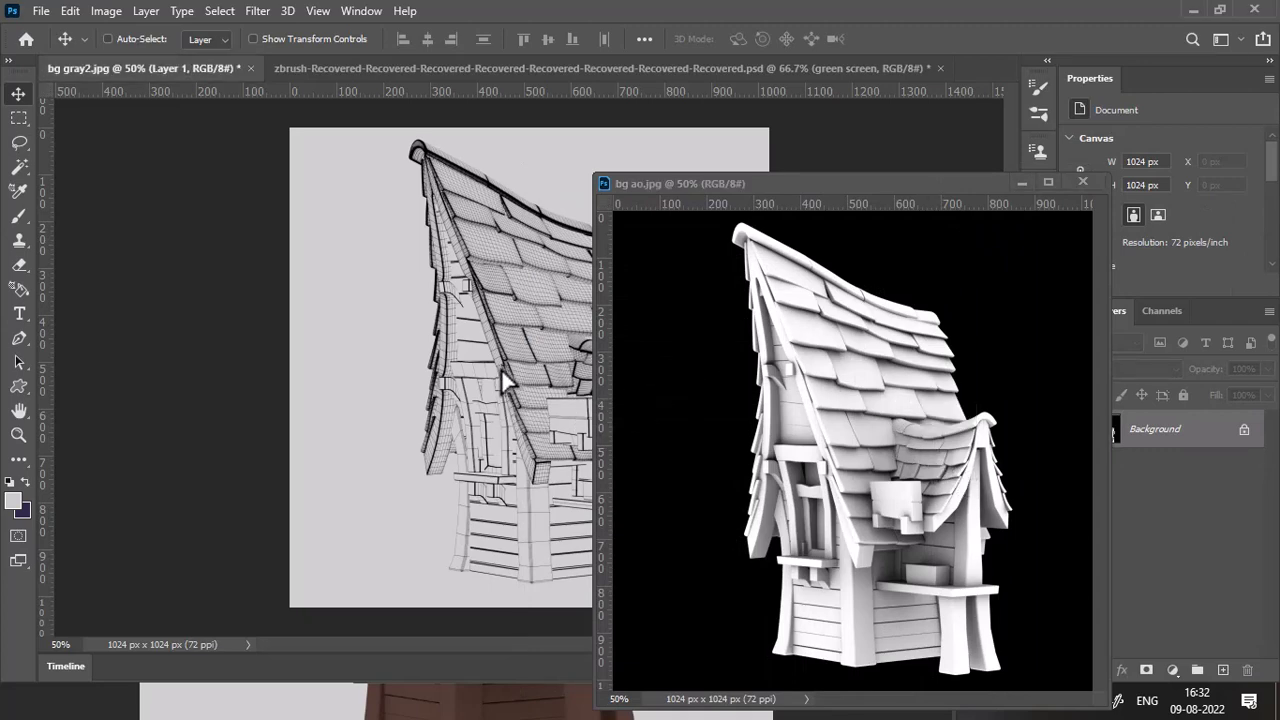
left_click(1021, 182)
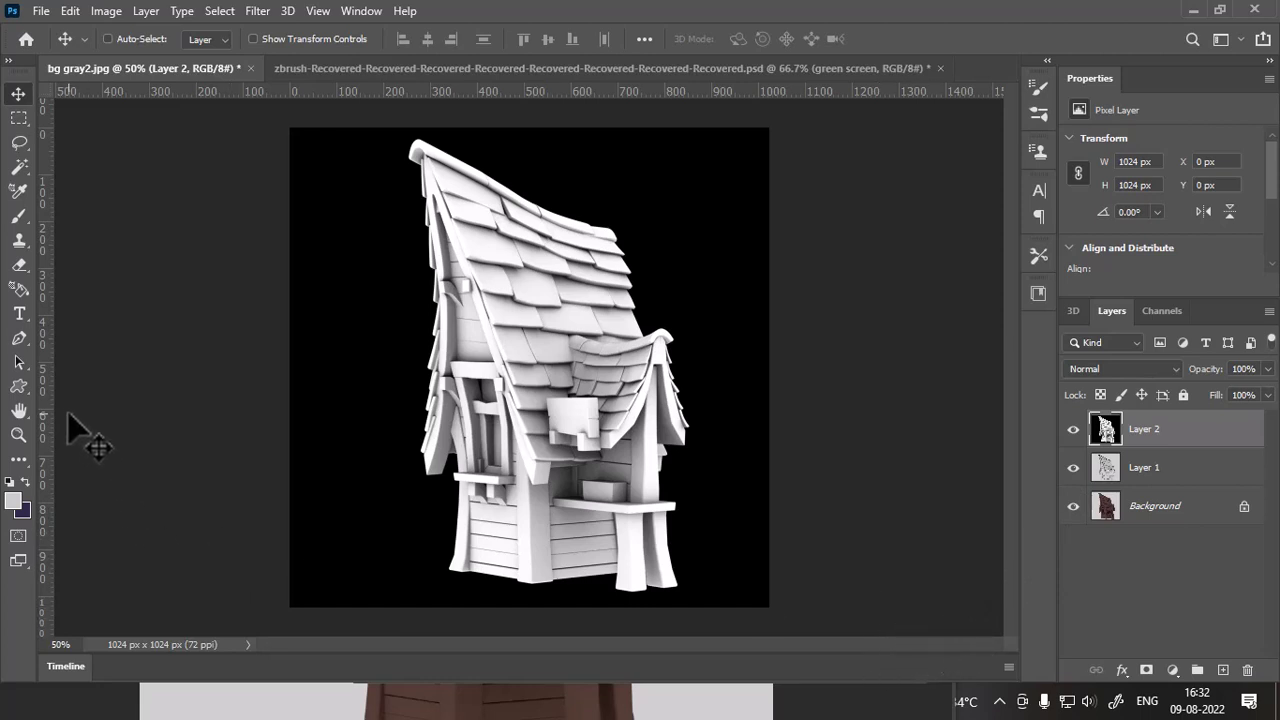
- Draw a tall rectangle over the house's left side with the Rectangle Tool
left_click(26, 385)
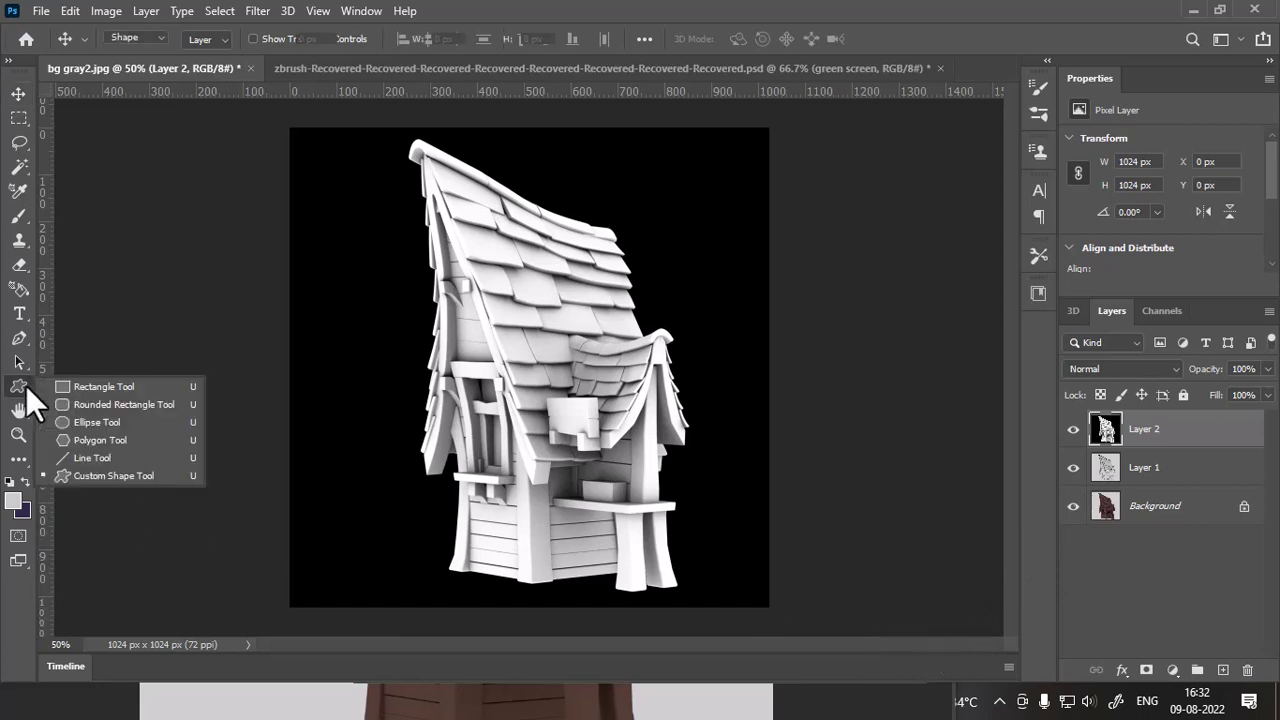
left_click(108, 383)
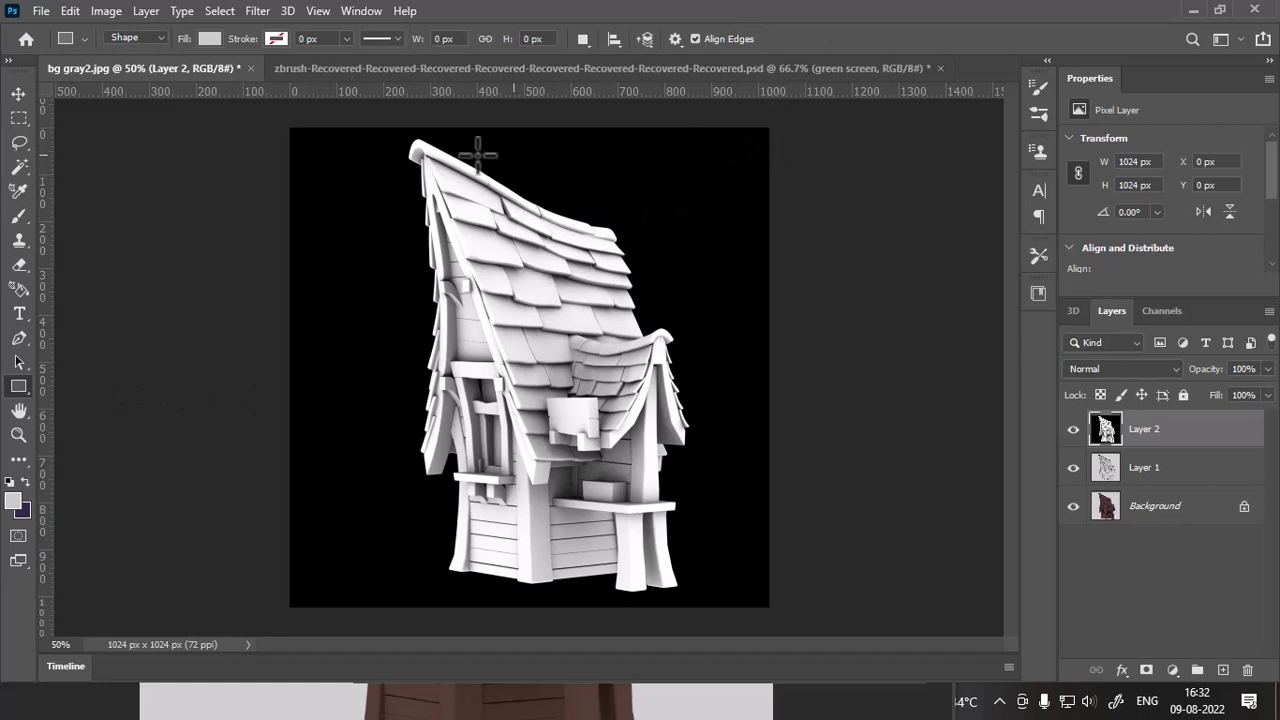
left_click_drag(315, 110, 483, 644)
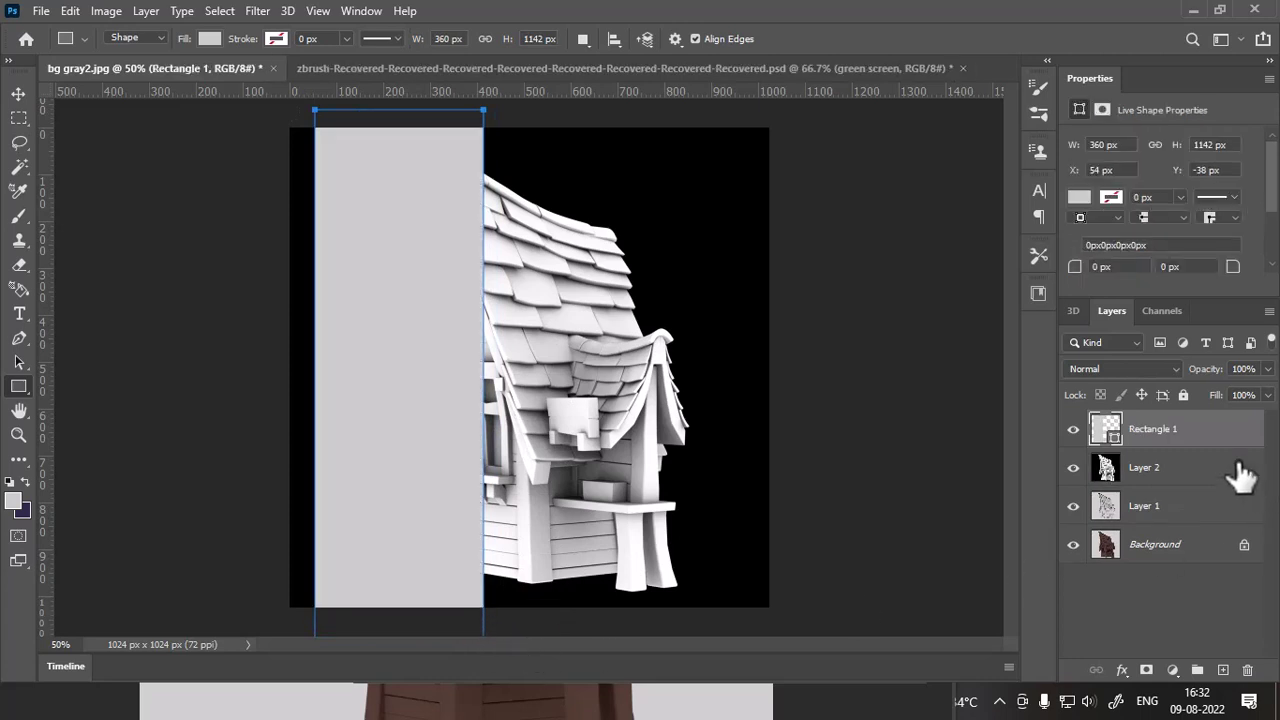
- Move Rectangle 1 under Layer 2 and clip the AO layer to it
left_click_drag(1225, 440, 1216, 472)
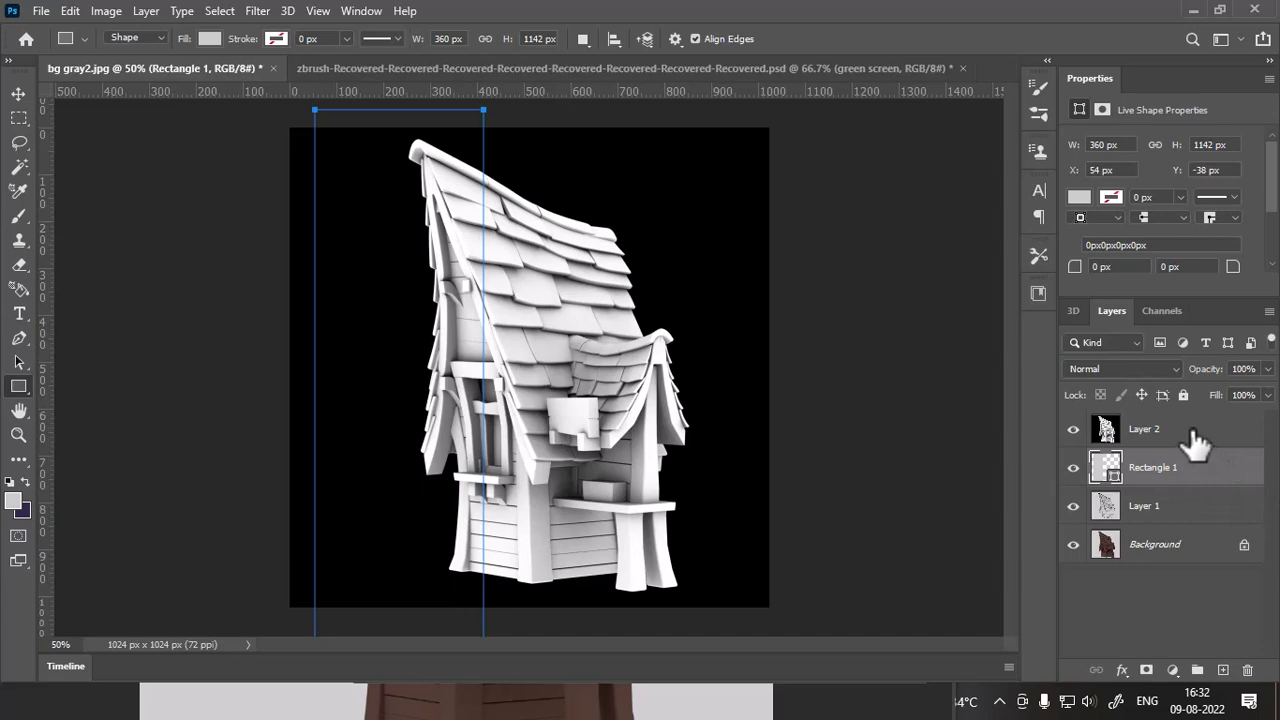
left_click(1194, 432)
right_click(1190, 437)
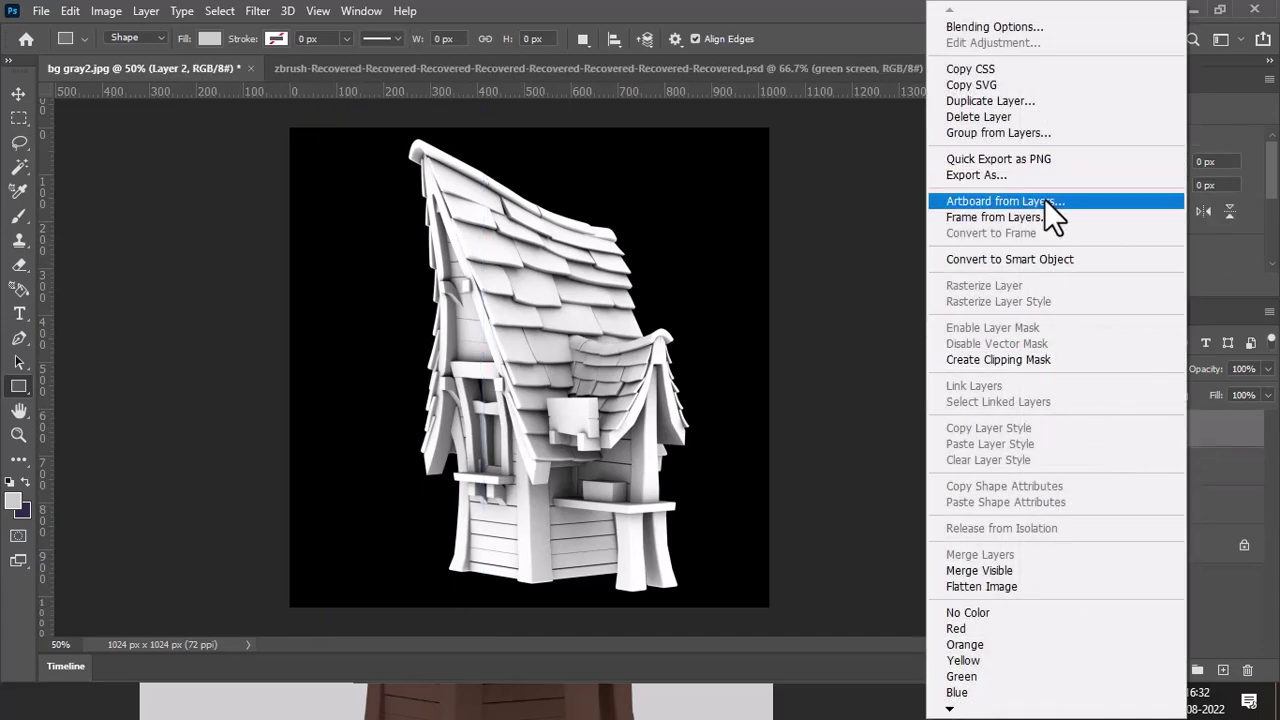
left_click(1049, 362)
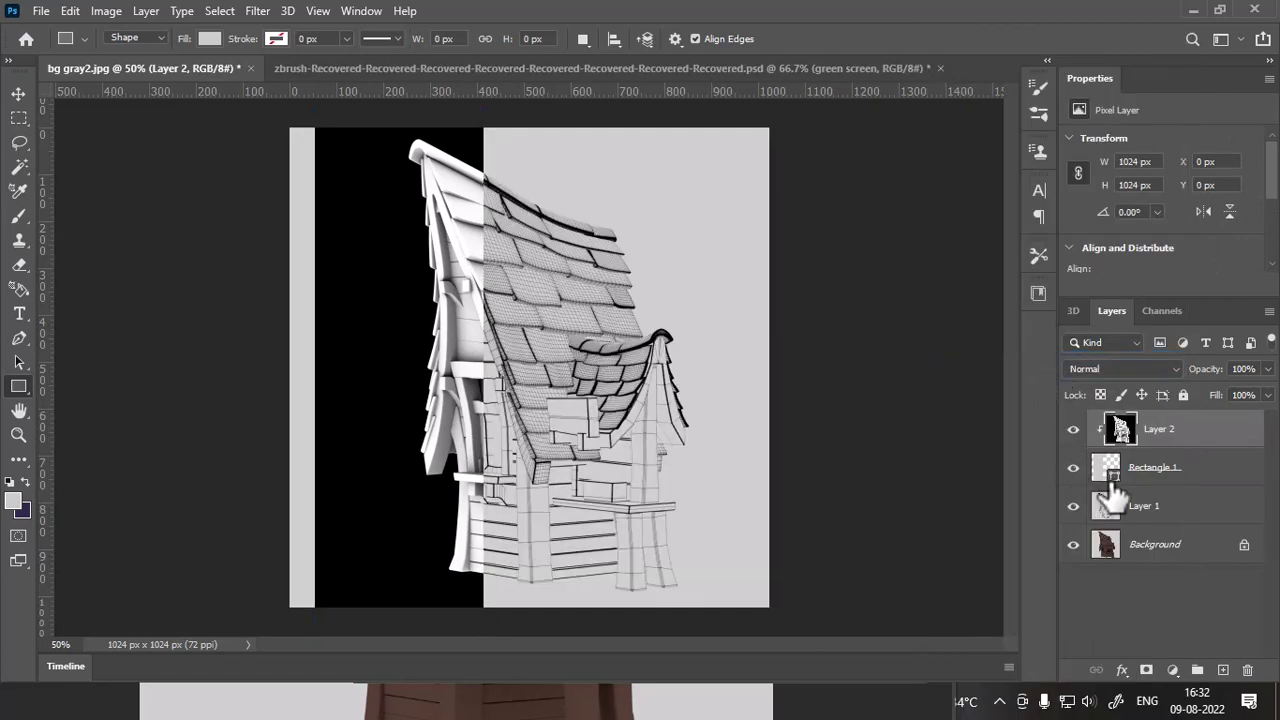
left_click(1183, 520)
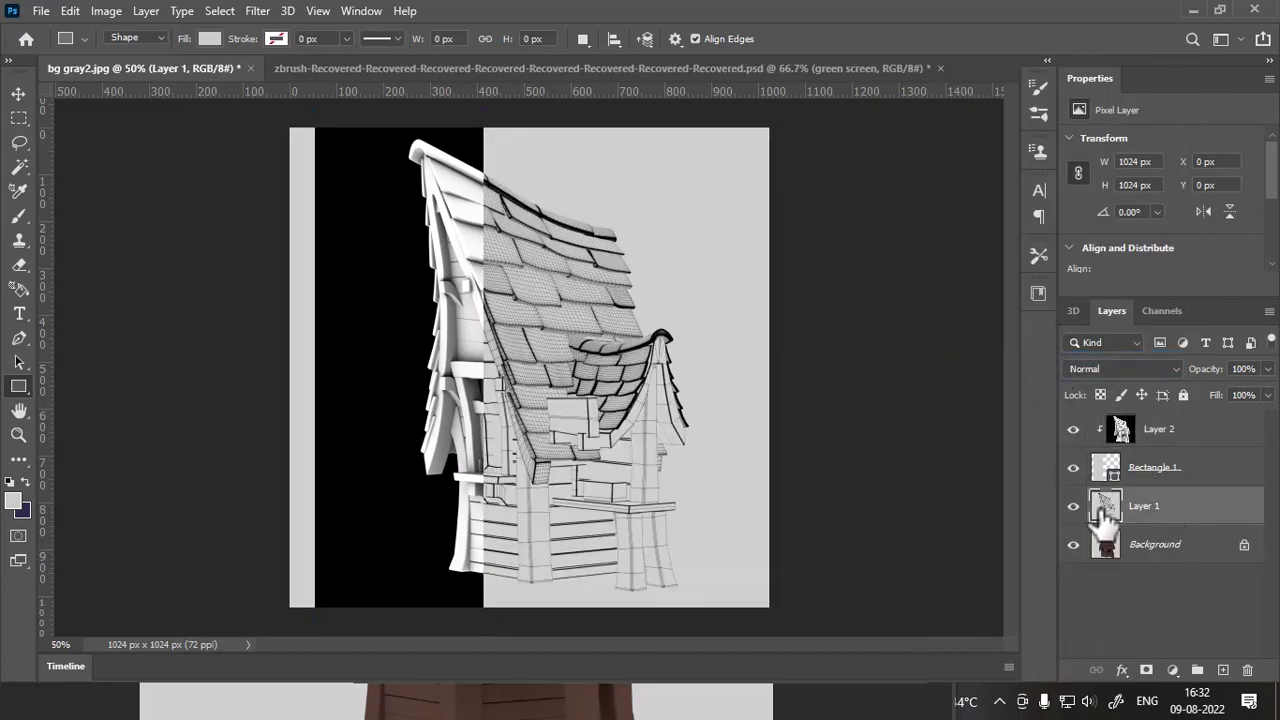
- Draw Rectangle 2 through the middle, place it under Layer 1 and clip the wireframe to it
left_click_drag(484, 124, 603, 651)
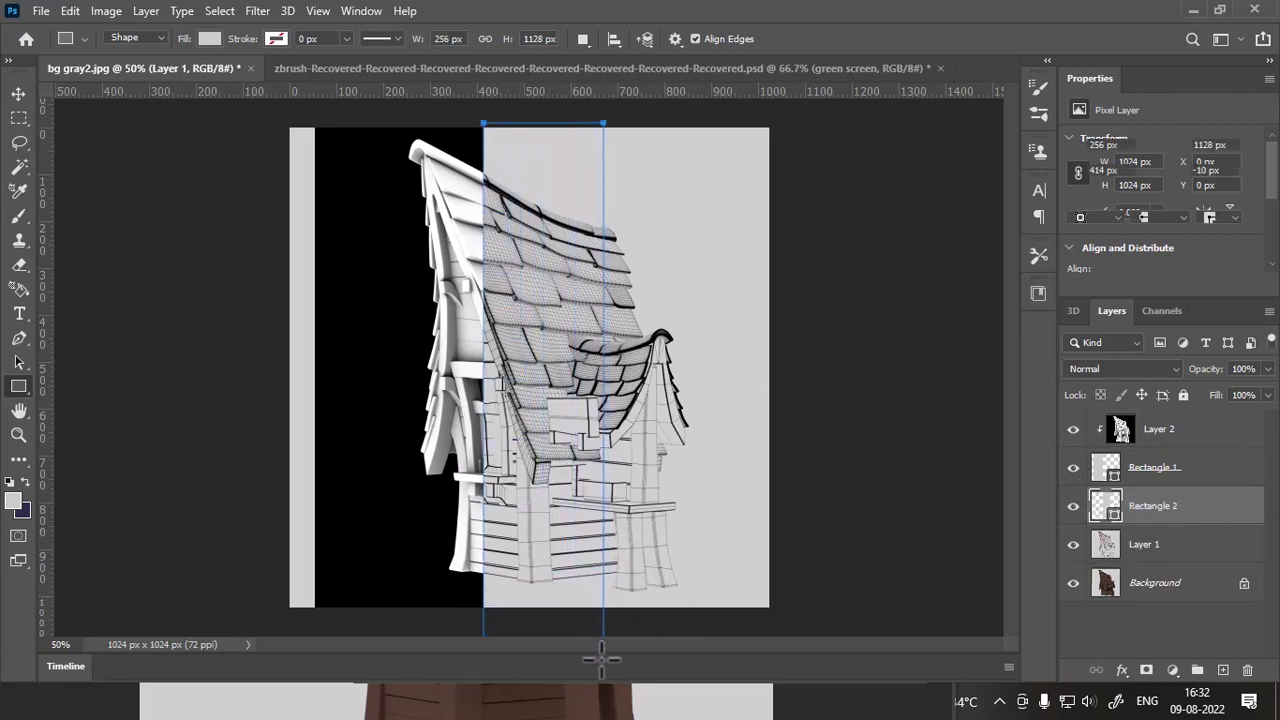
left_click_drag(1200, 540, 1195, 566)
left_click(1196, 522)
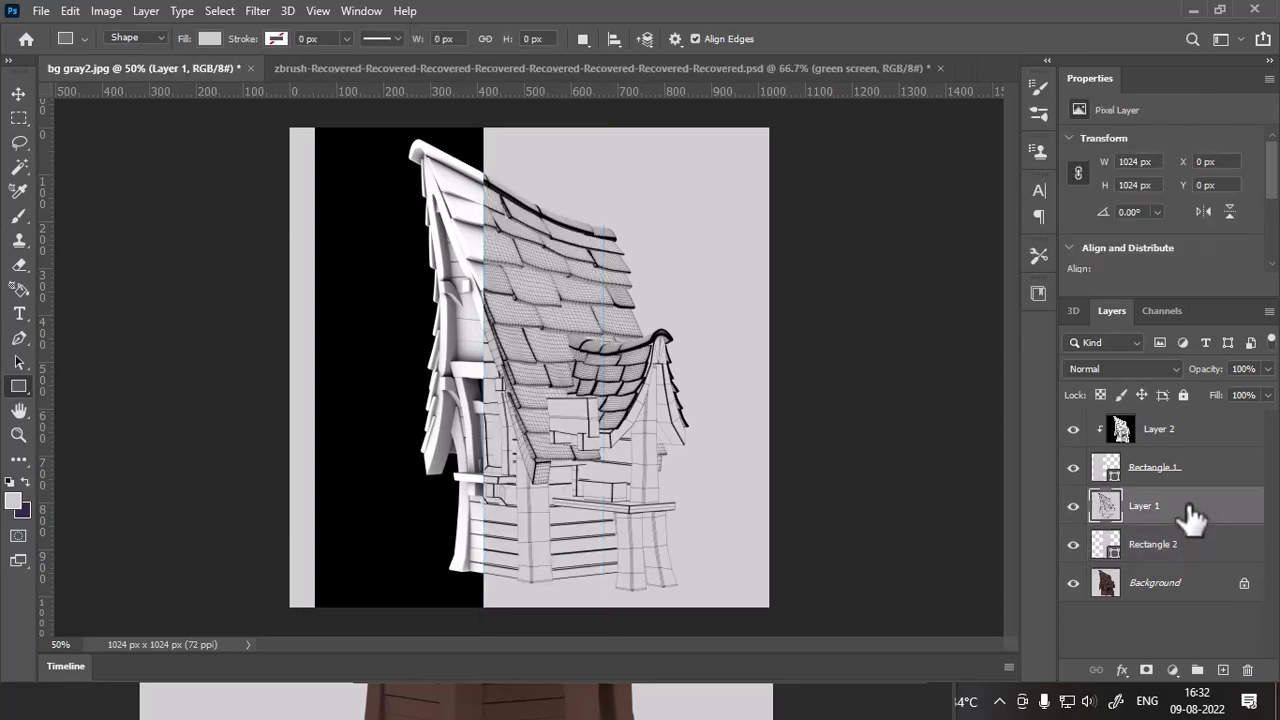
right_click(1190, 518)
left_click(1052, 359)
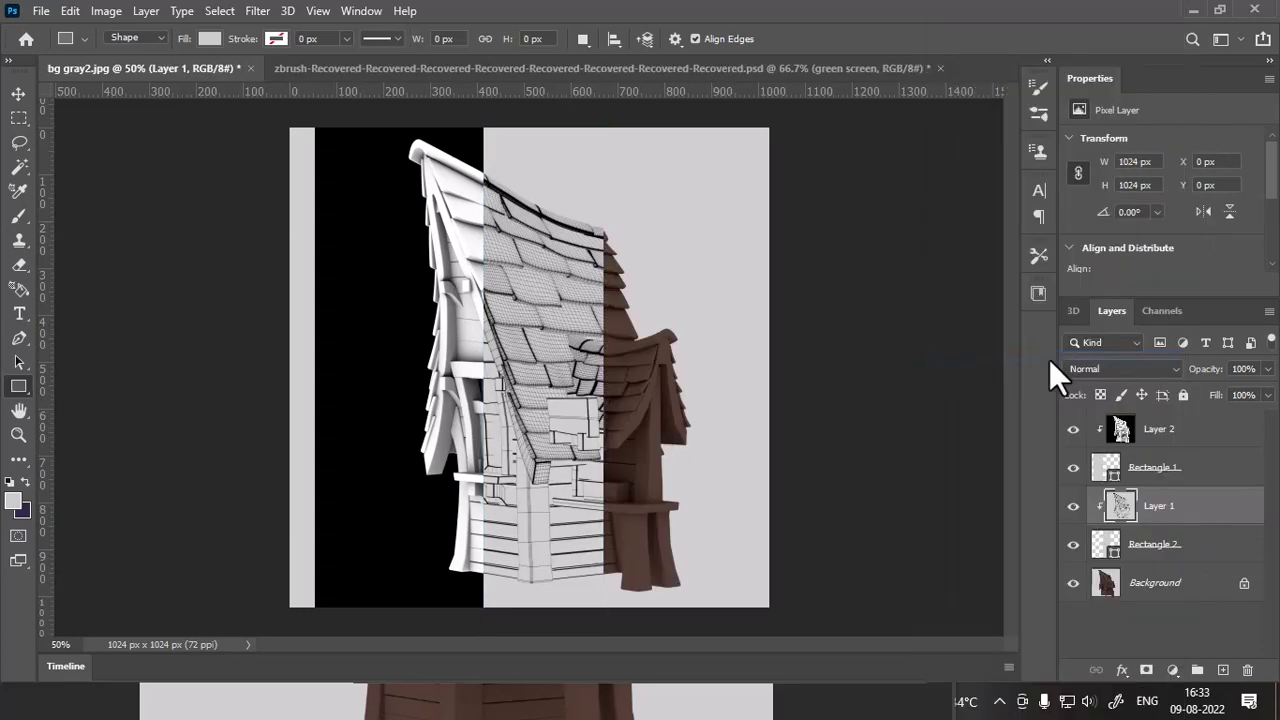
- Unlock the Background as Layer 0, draw Rectangle 3 on the right and clip Layer 0 to it
double_click(1180, 592)
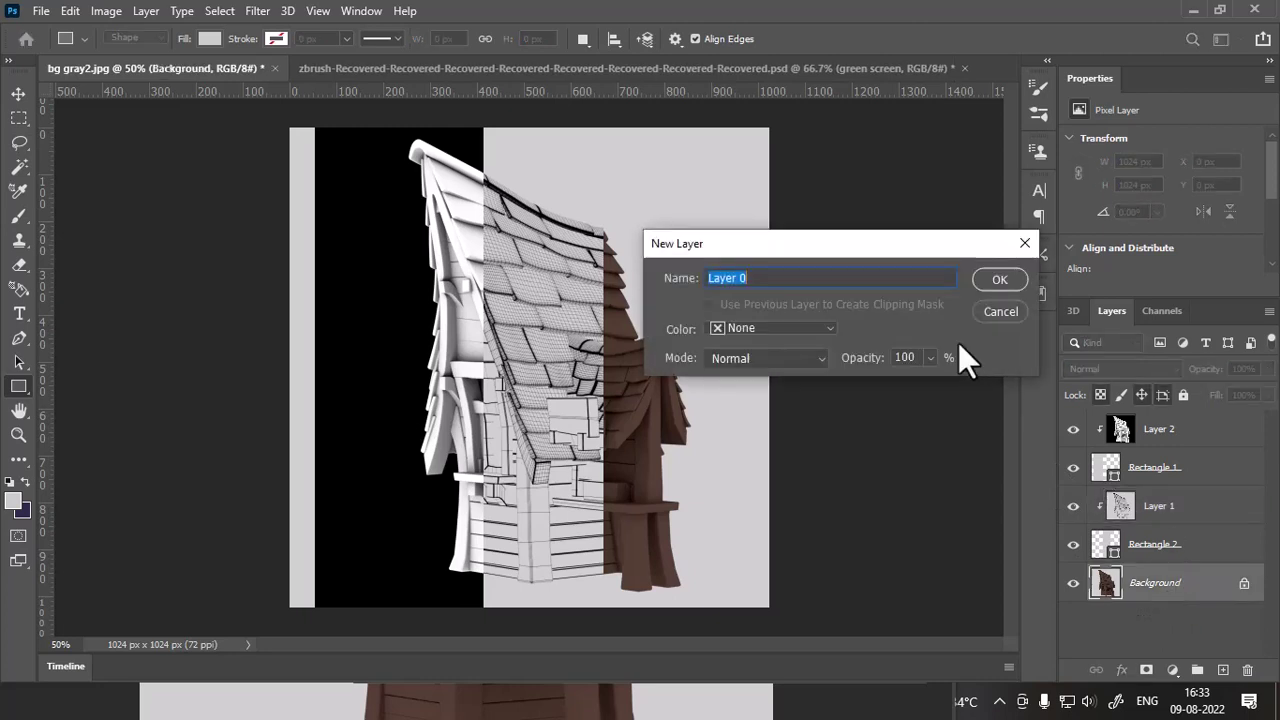
left_click(1000, 279)
left_click_drag(785, 113, 601, 657)
left_click_drag(1215, 590, 1180, 625)
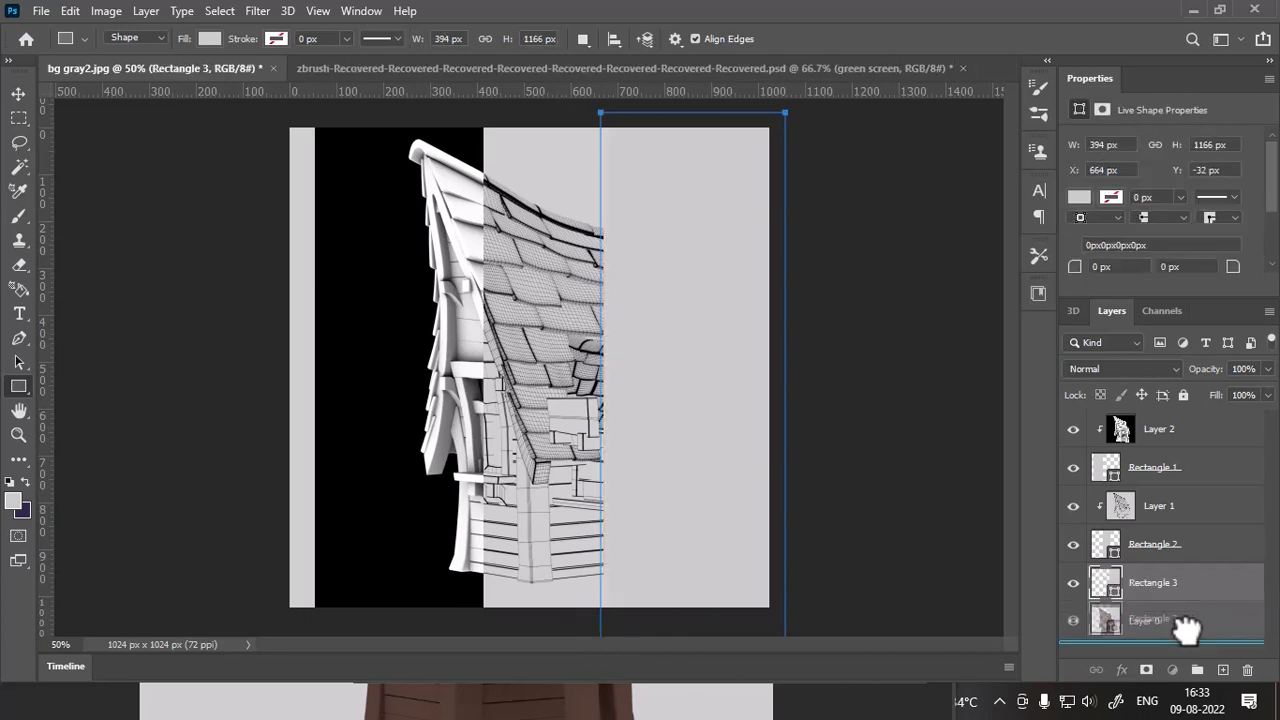
left_click(1197, 592)
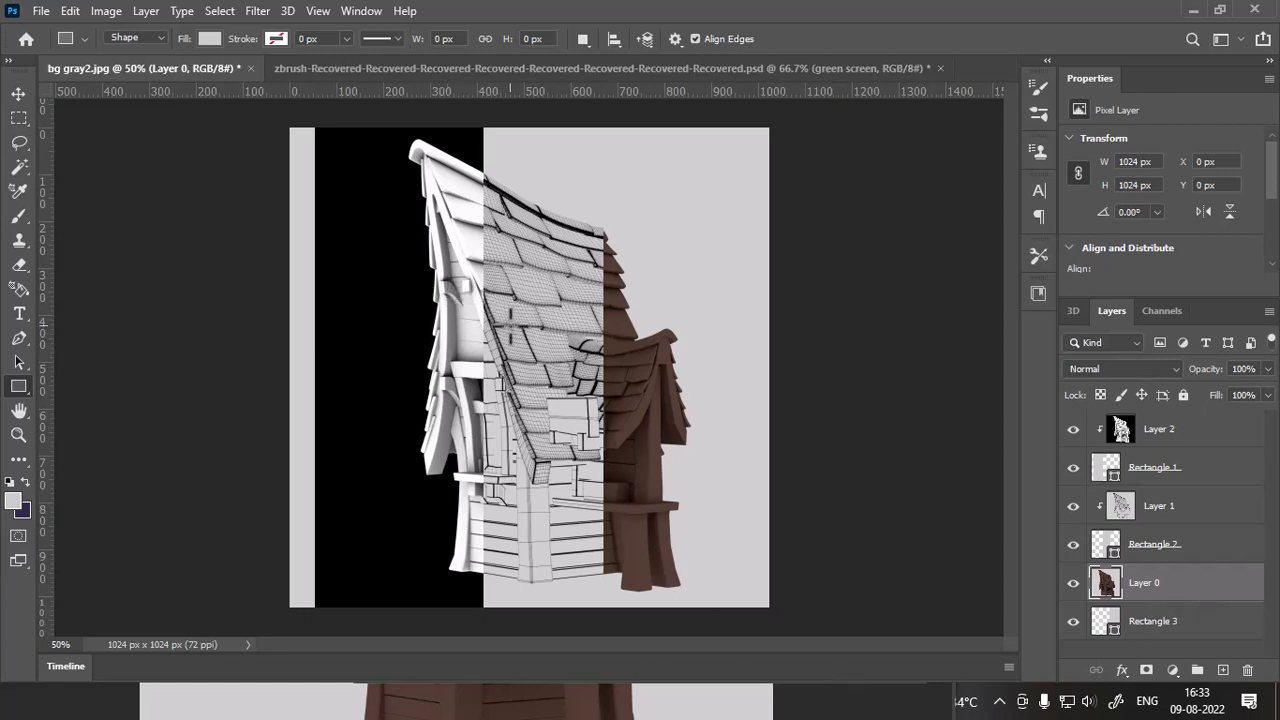
left_click(1203, 472)
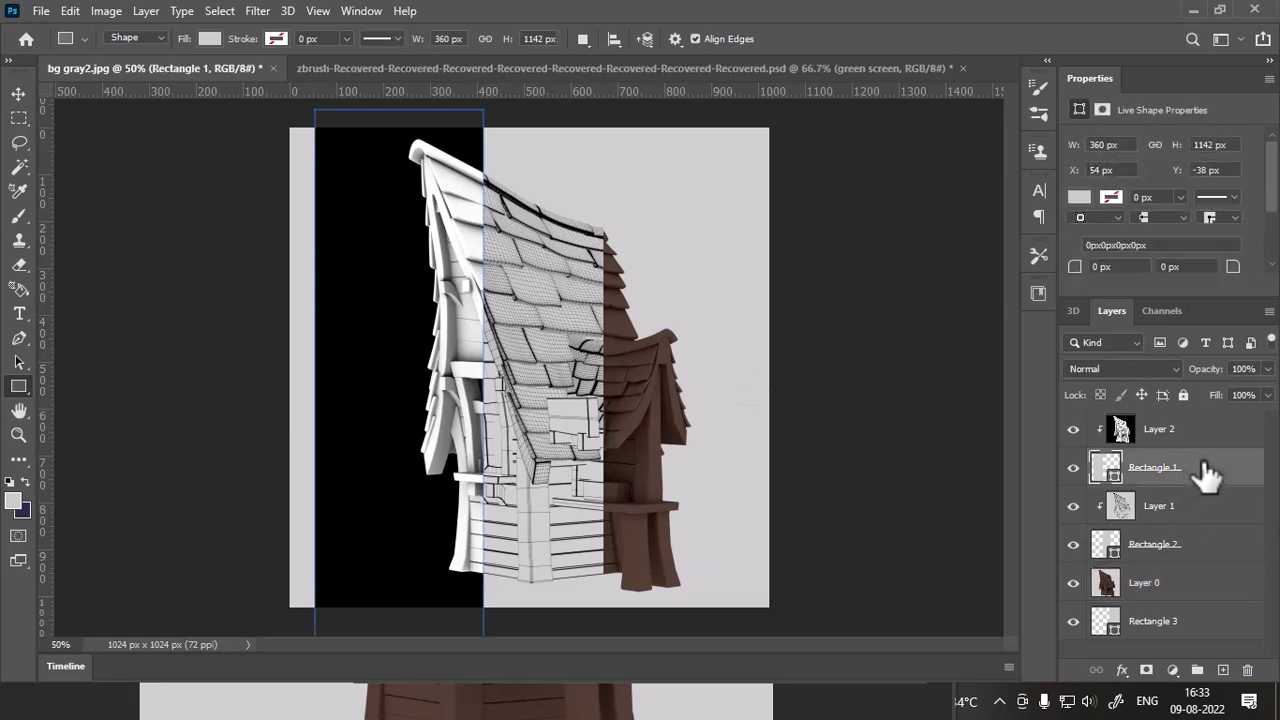
left_click(1188, 590)
right_click(1185, 588)
left_click(1079, 361)
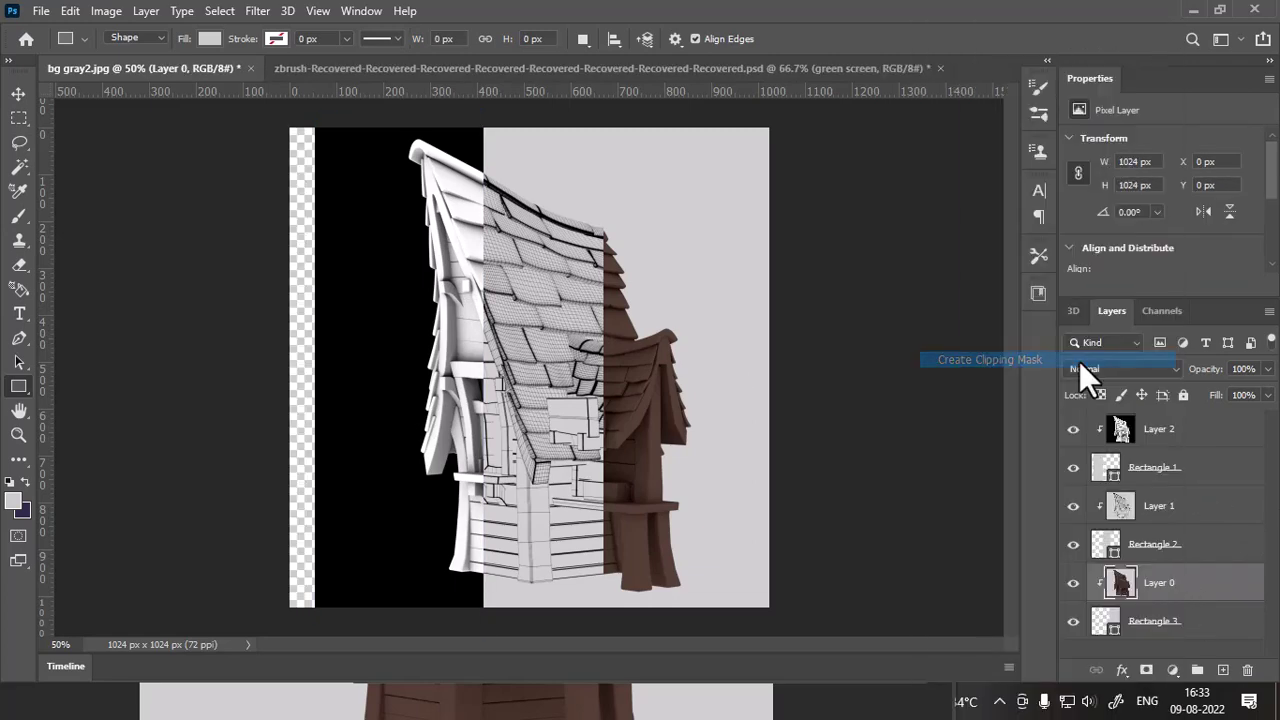
left_click(1203, 472)
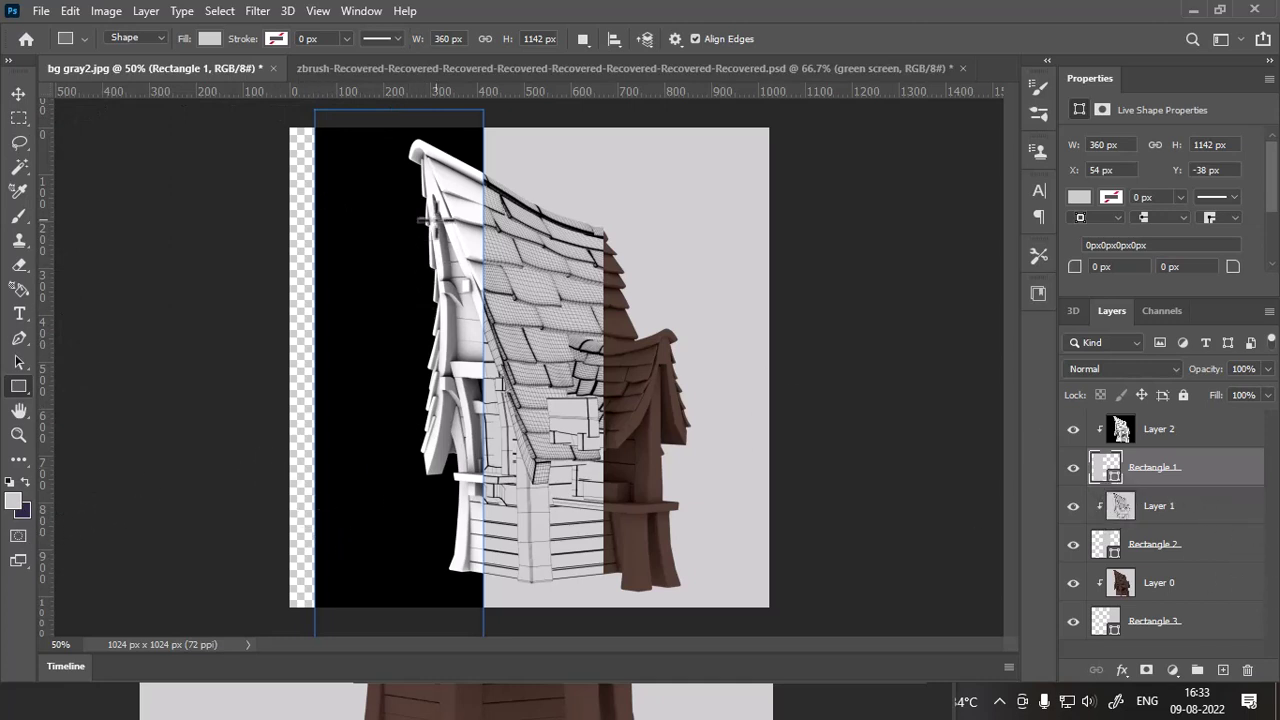
- Rotate Rectangle 1 by 17.43° and enlarge it, accepting the path conversion and dismissing the error
key("ctrl+t")
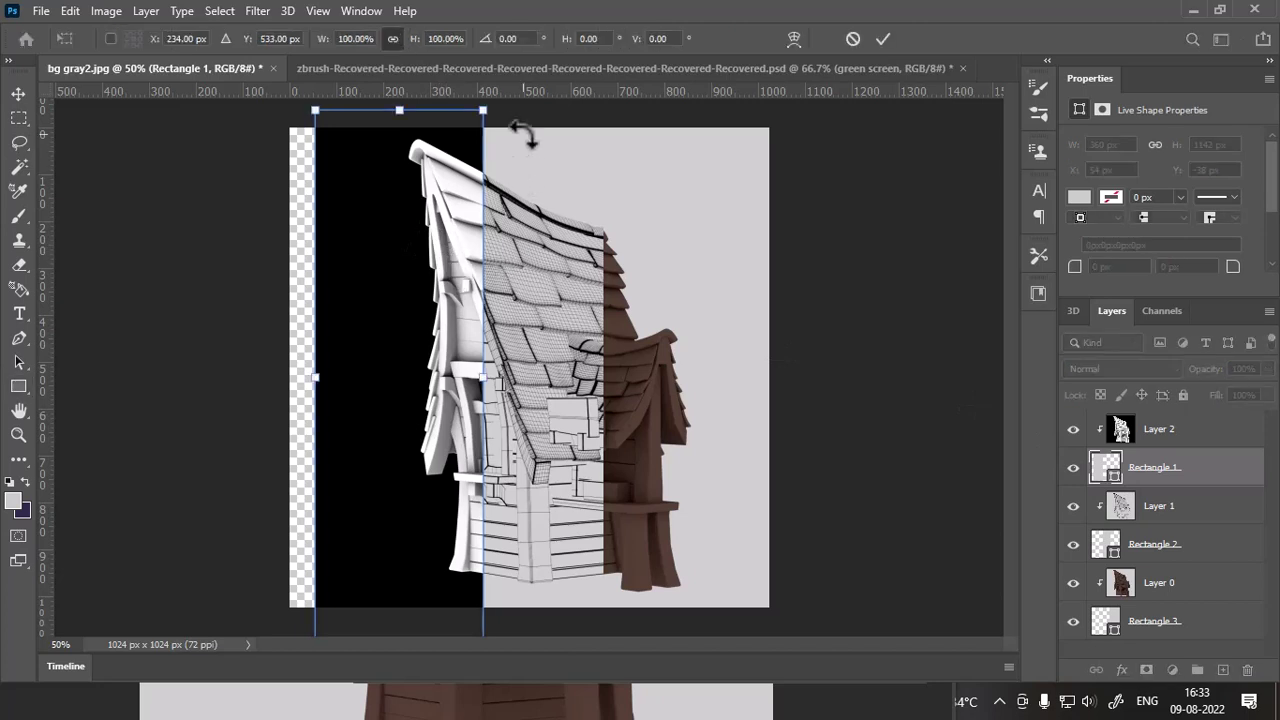
left_click_drag(528, 110, 638, 148)
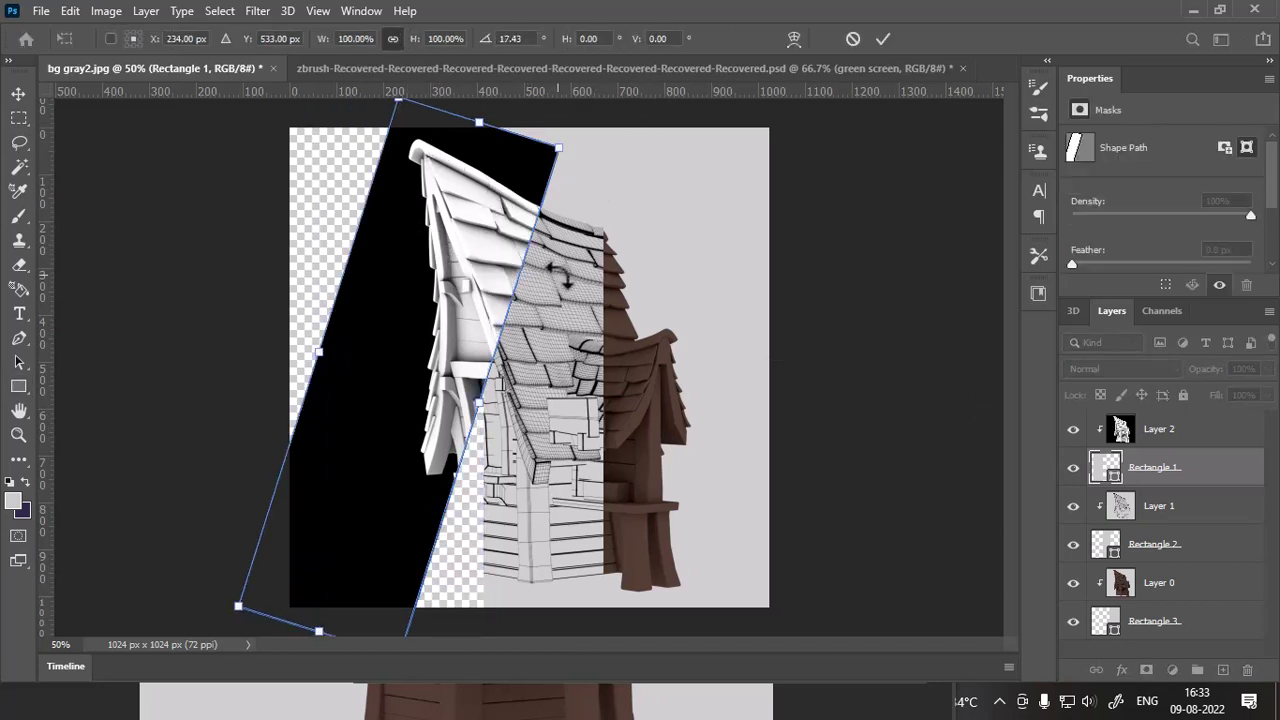
key("ctrl+minus")
left_click_drag(437, 178, 425, 122)
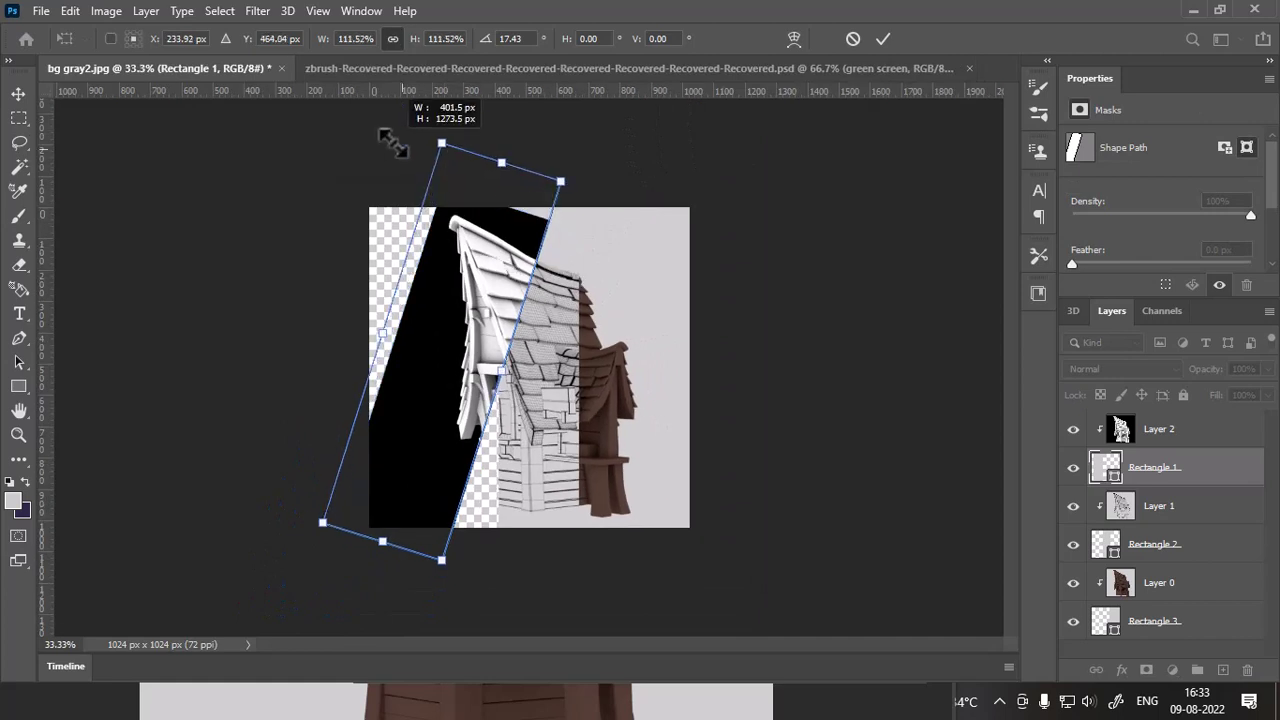
mouse_move(380, 337)
left_mouse_down()
mouse_move(352, 305)
mouse_move(312, 292)
left_mouse_up()
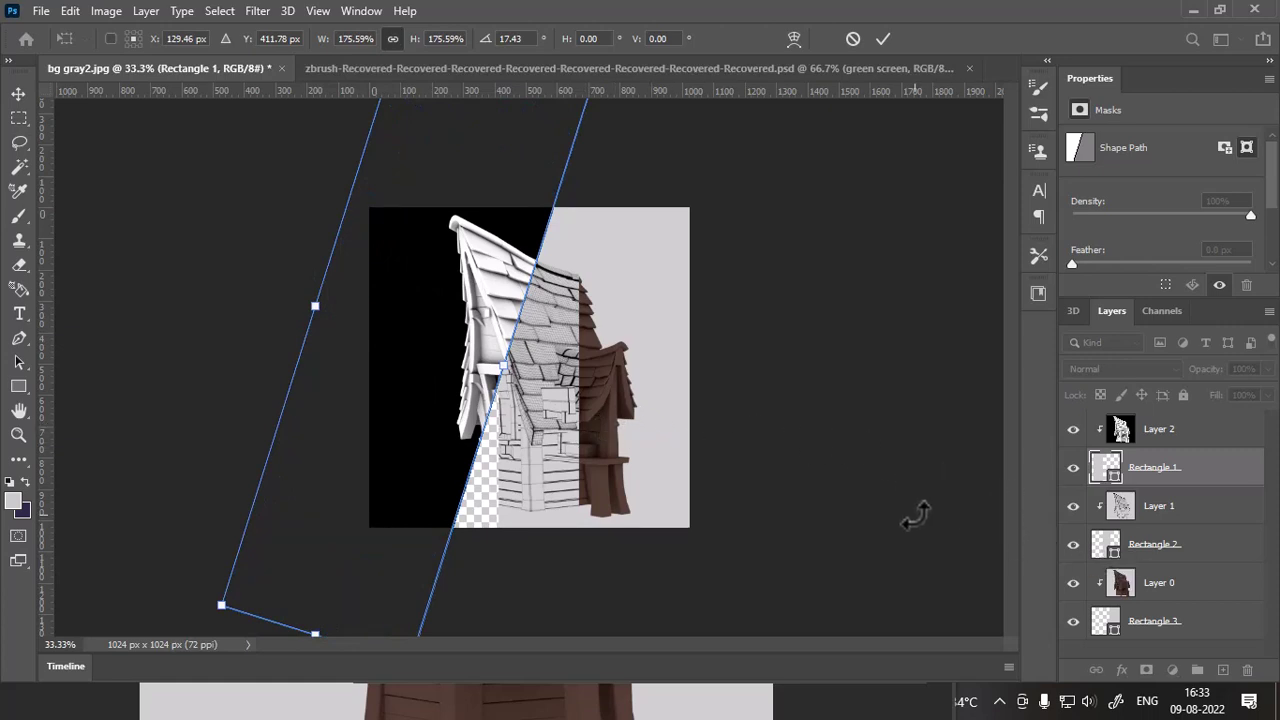
key("Return")
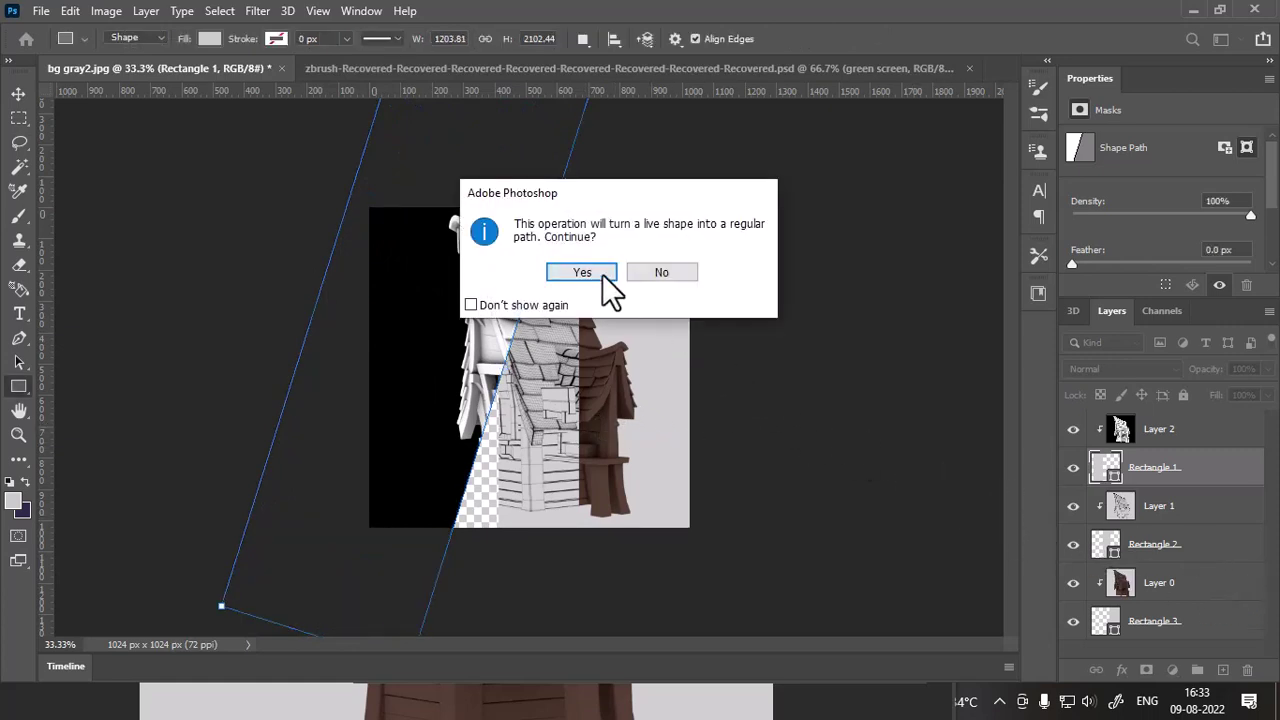
left_click(582, 272)
left_click_drag(1128, 545, 1218, 519)
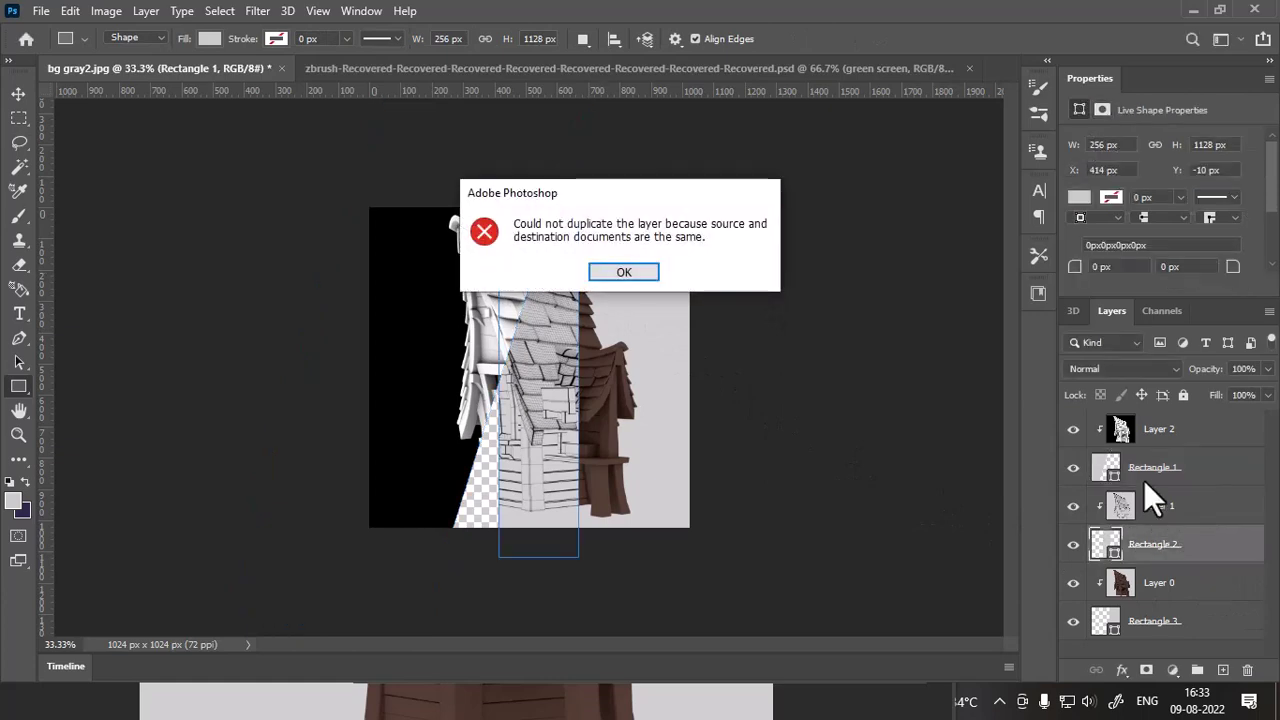
left_click(626, 272)
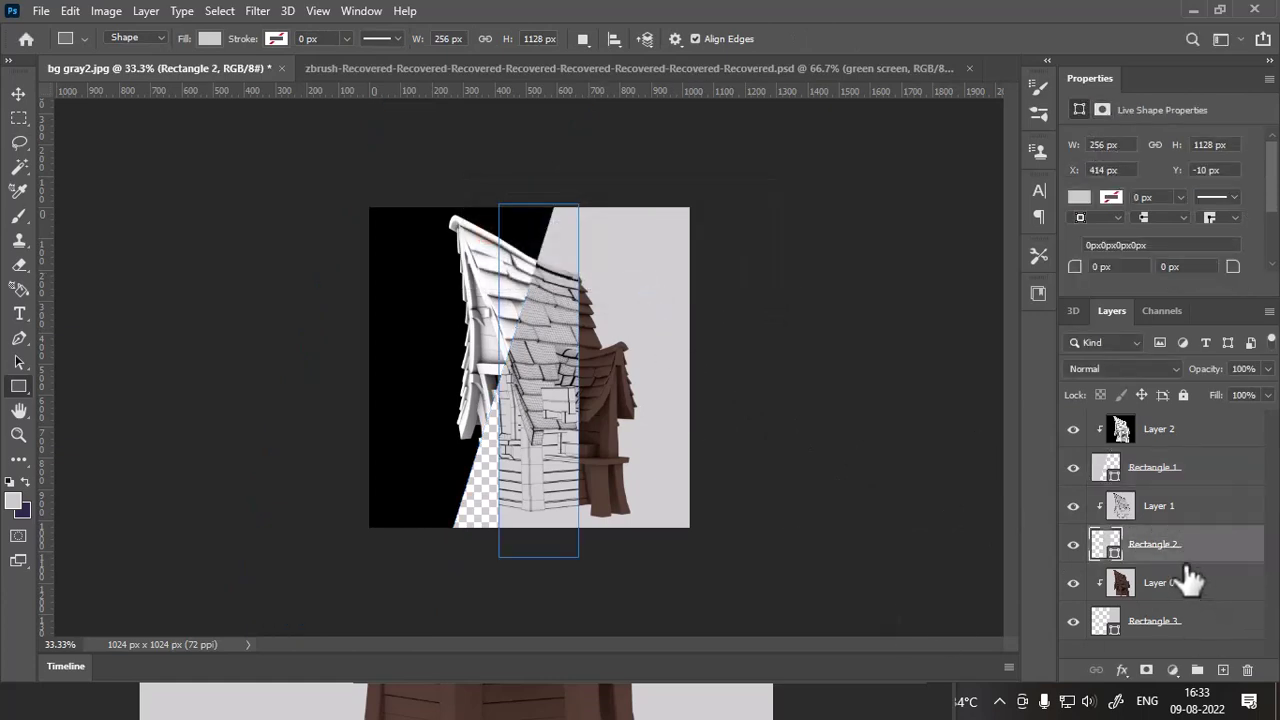
- Rotate Rectangle 2 to 27.54° and stretch it past the canvas top and bottom, converting to path
key("ctrl+t")
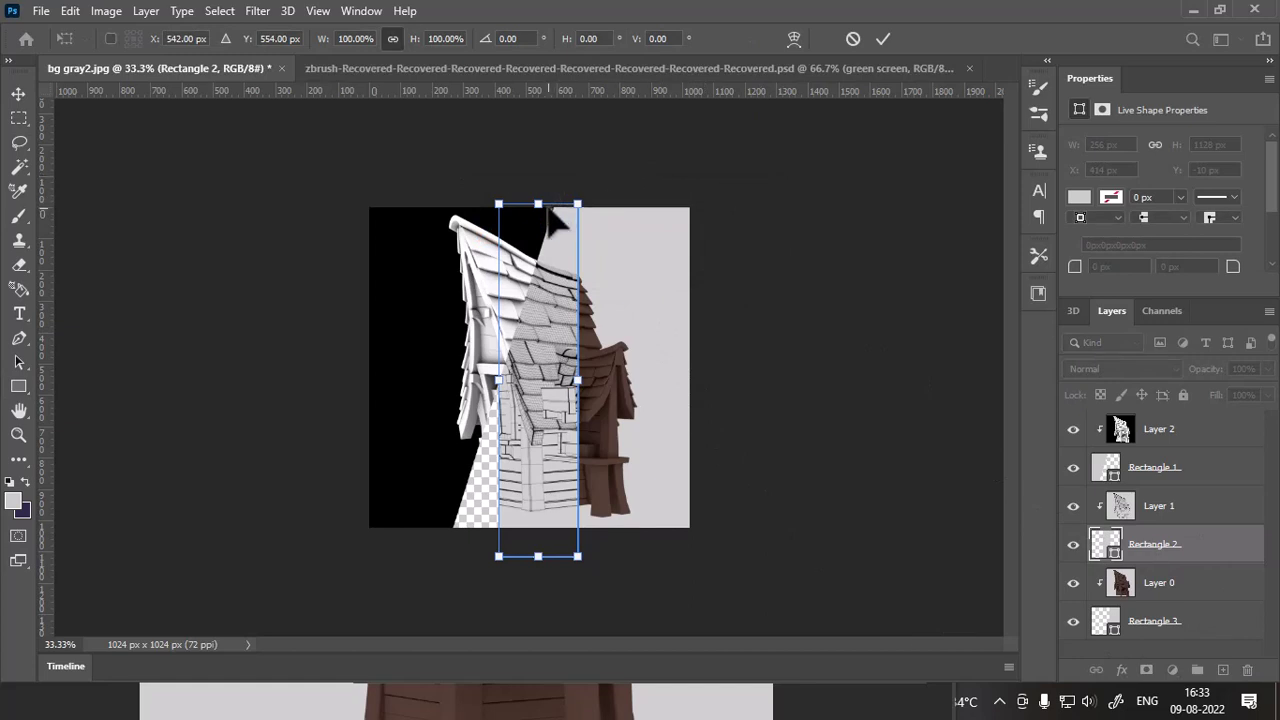
left_click_drag(540, 205, 540, 176)
left_click_drag(614, 149, 725, 197)
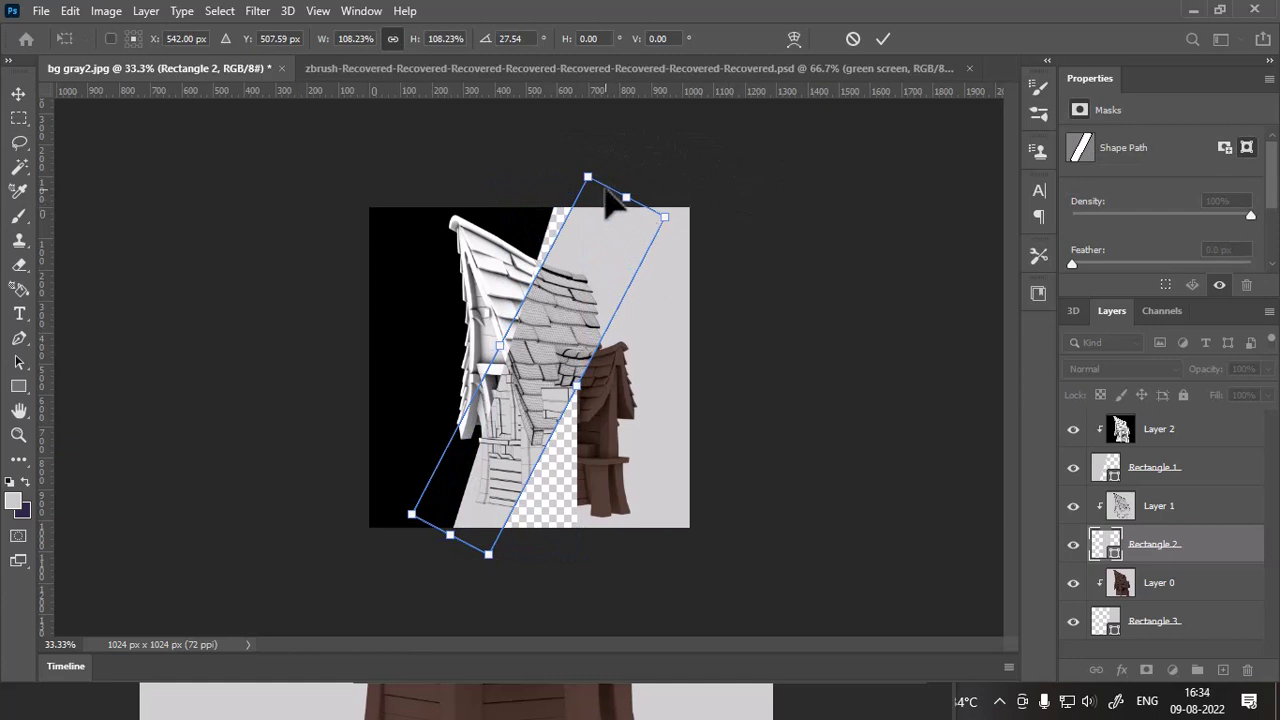
mouse_move(626, 197)
left_mouse_down()
mouse_move(650, 150)
mouse_move(600, 93)
left_mouse_up()
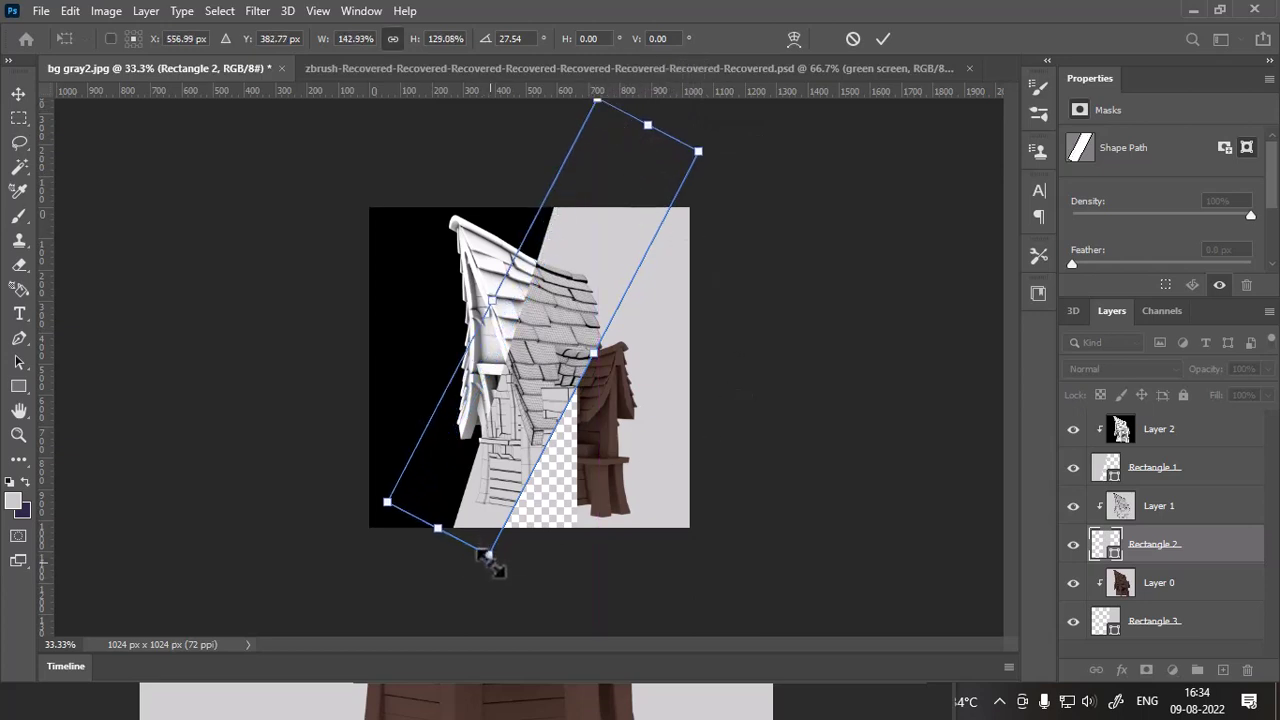
mouse_move(484, 553)
left_mouse_down()
mouse_move(474, 610)
mouse_move(462, 608)
left_mouse_up()
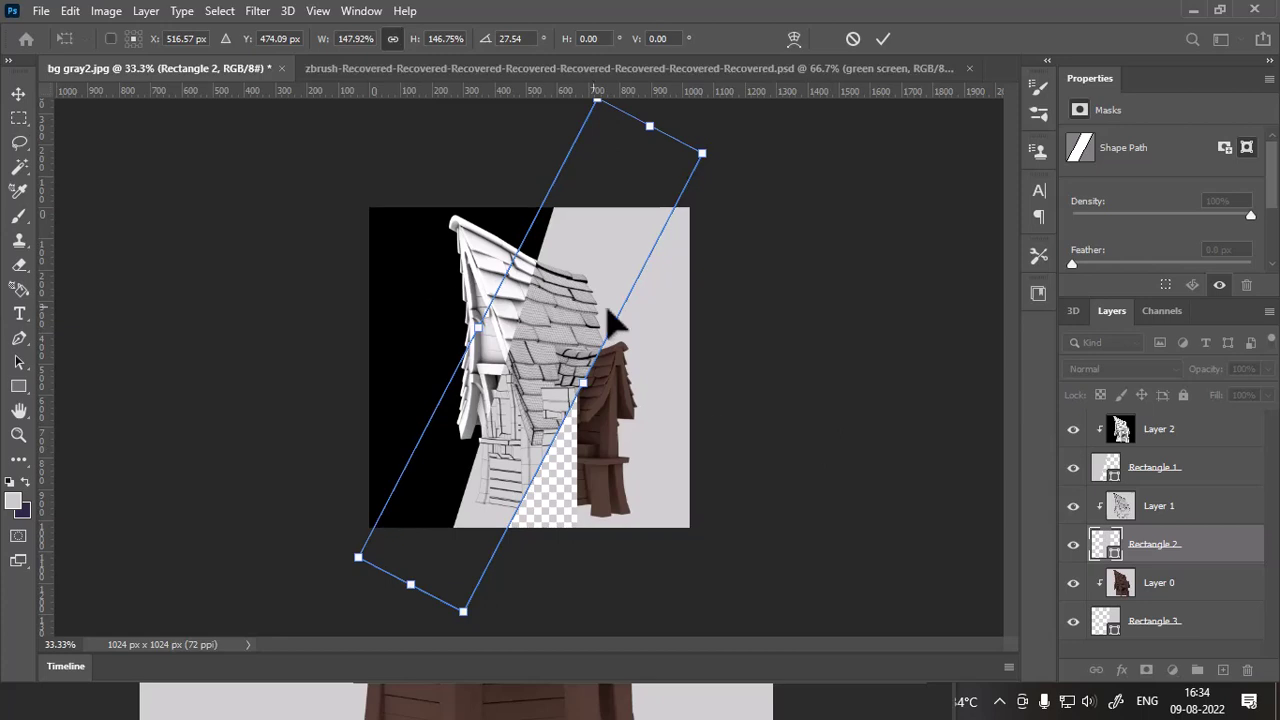
key("Return")
left_click(592, 274)
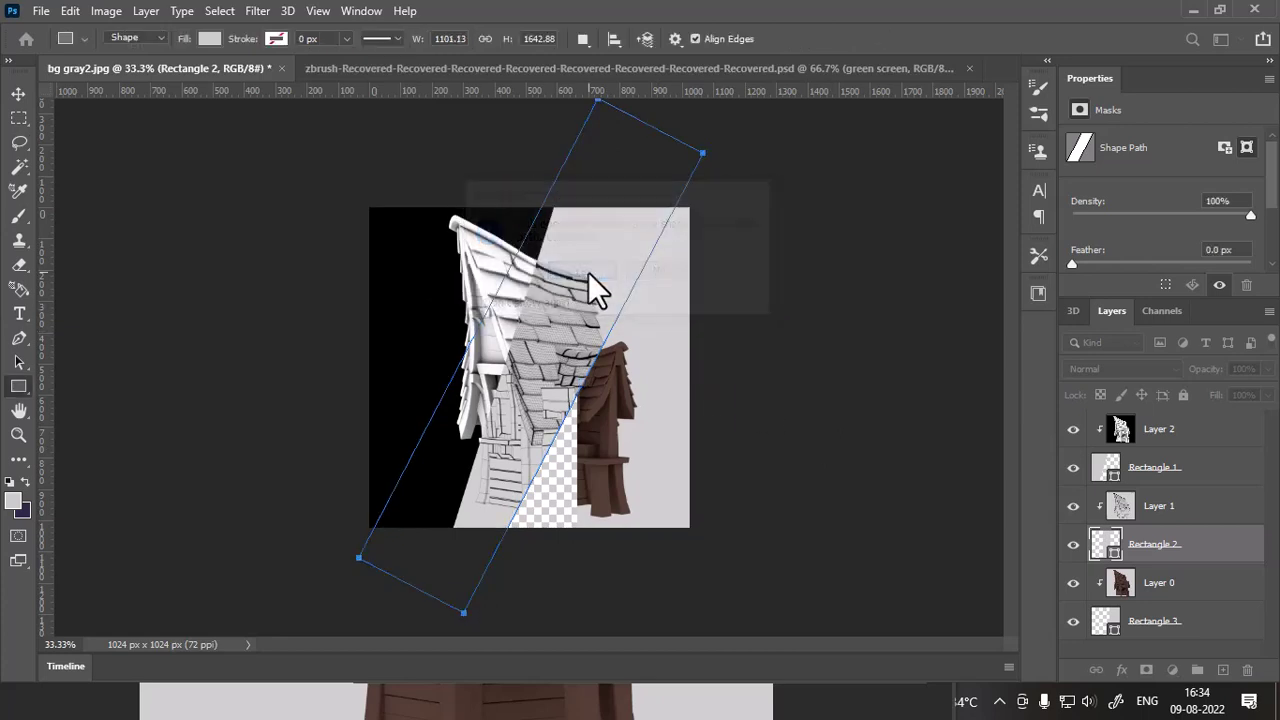
- Rotate Rectangle 3 about 29° and enlarge it to cover the house's right side
left_click(1195, 624)
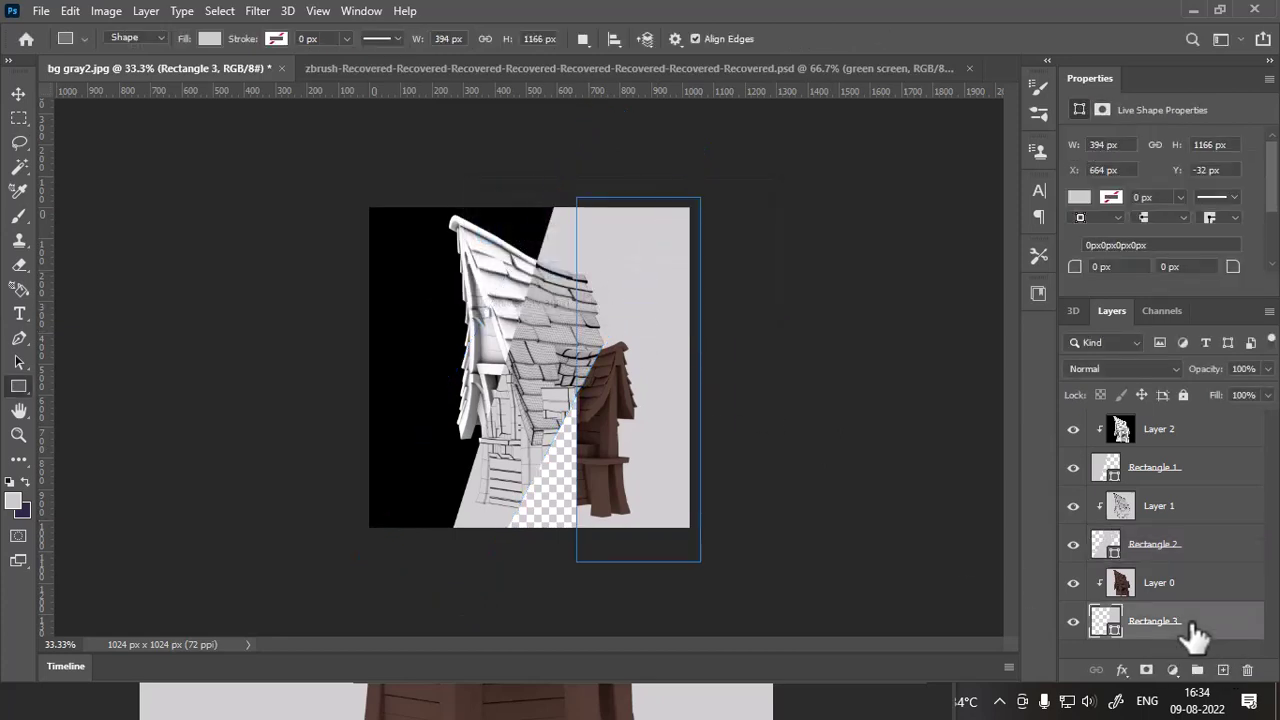
key("ctrl+t")
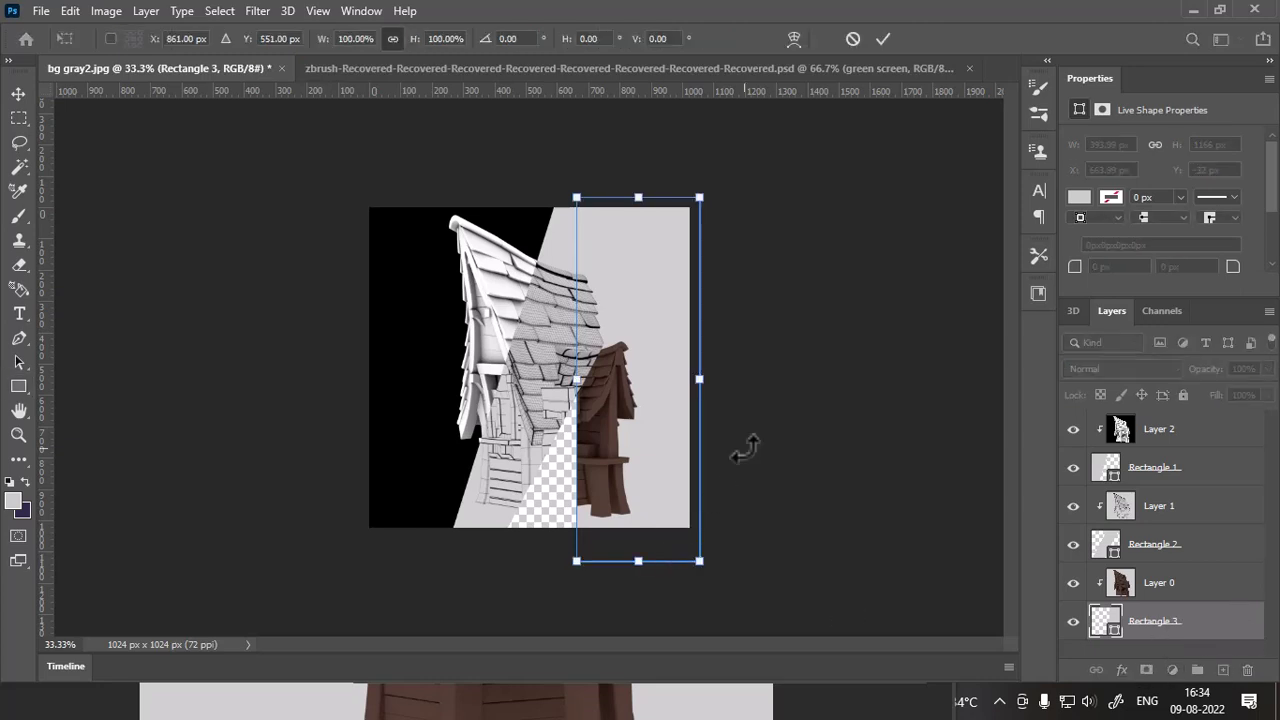
left_click_drag(775, 155, 835, 255)
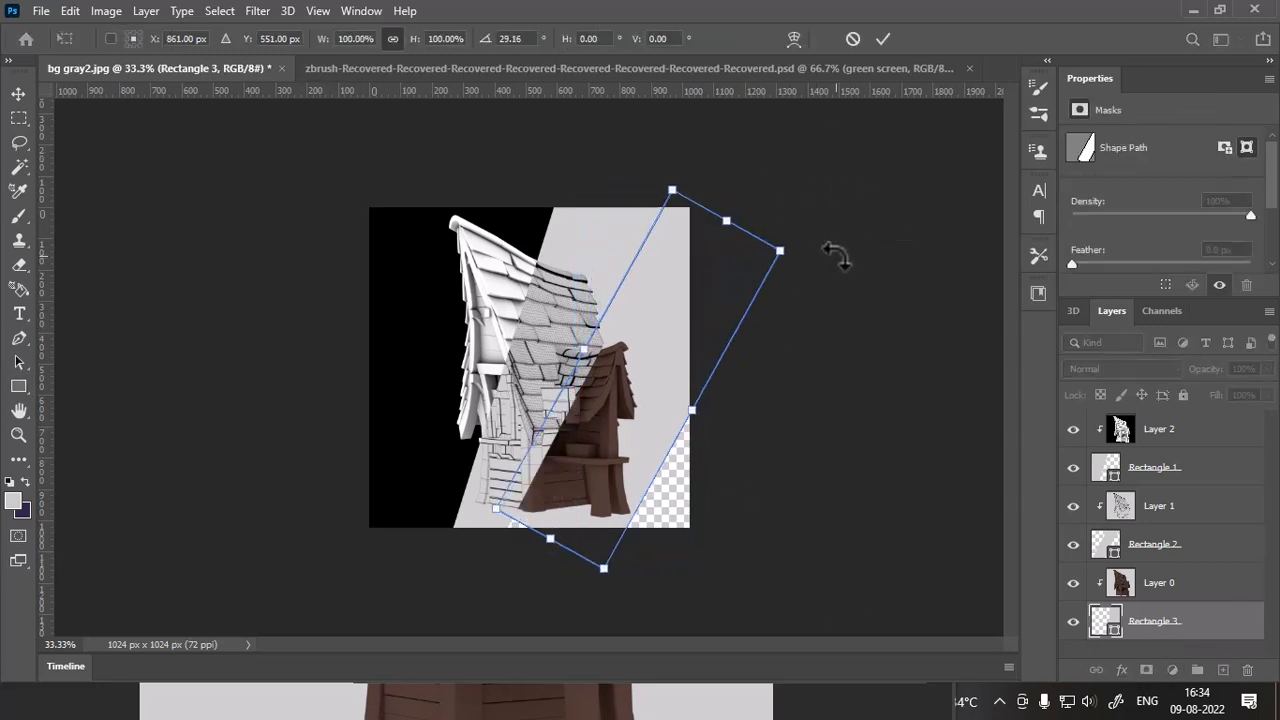
left_click_drag(549, 541, 471, 618)
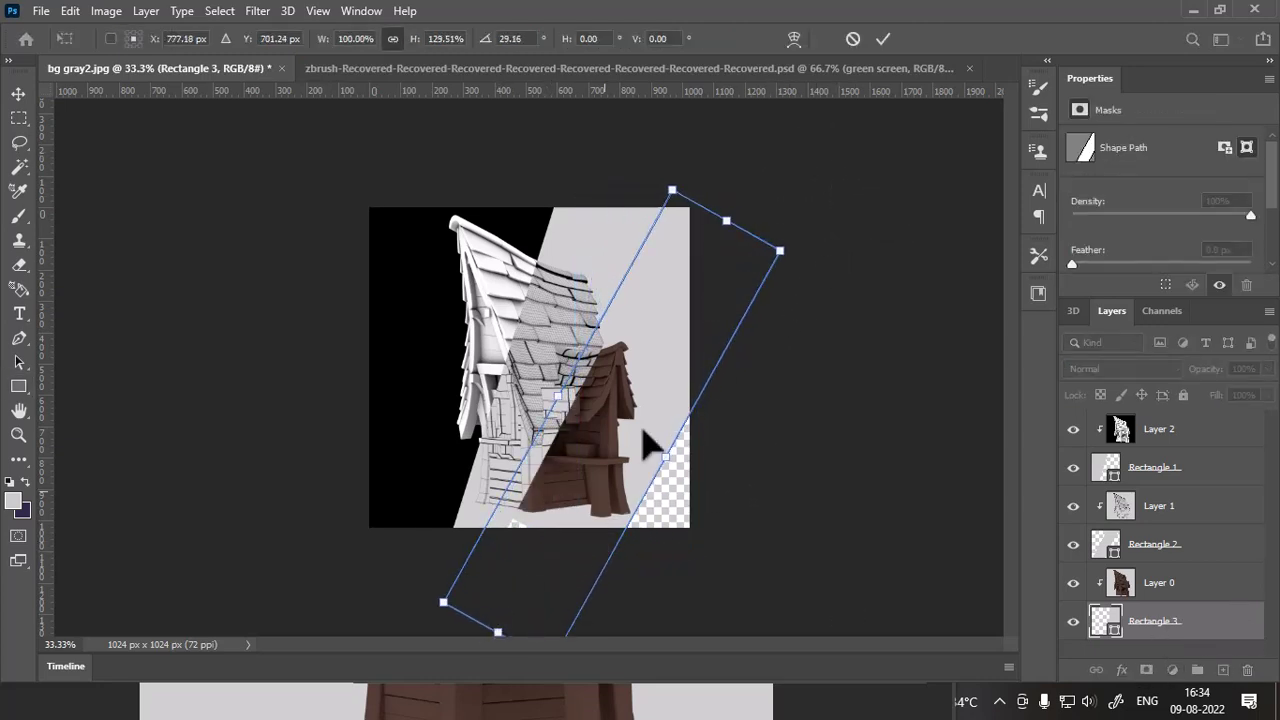
left_click_drag(727, 219, 765, 150)
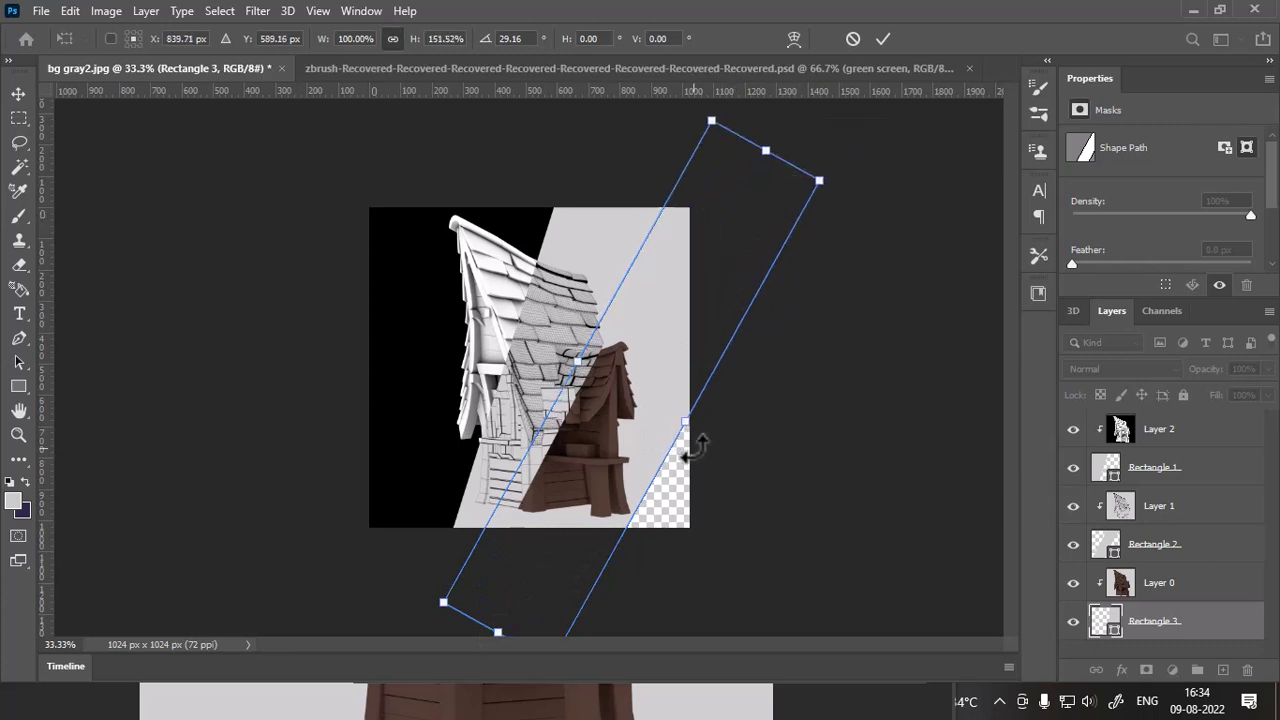
left_click_drag(688, 420, 760, 465)
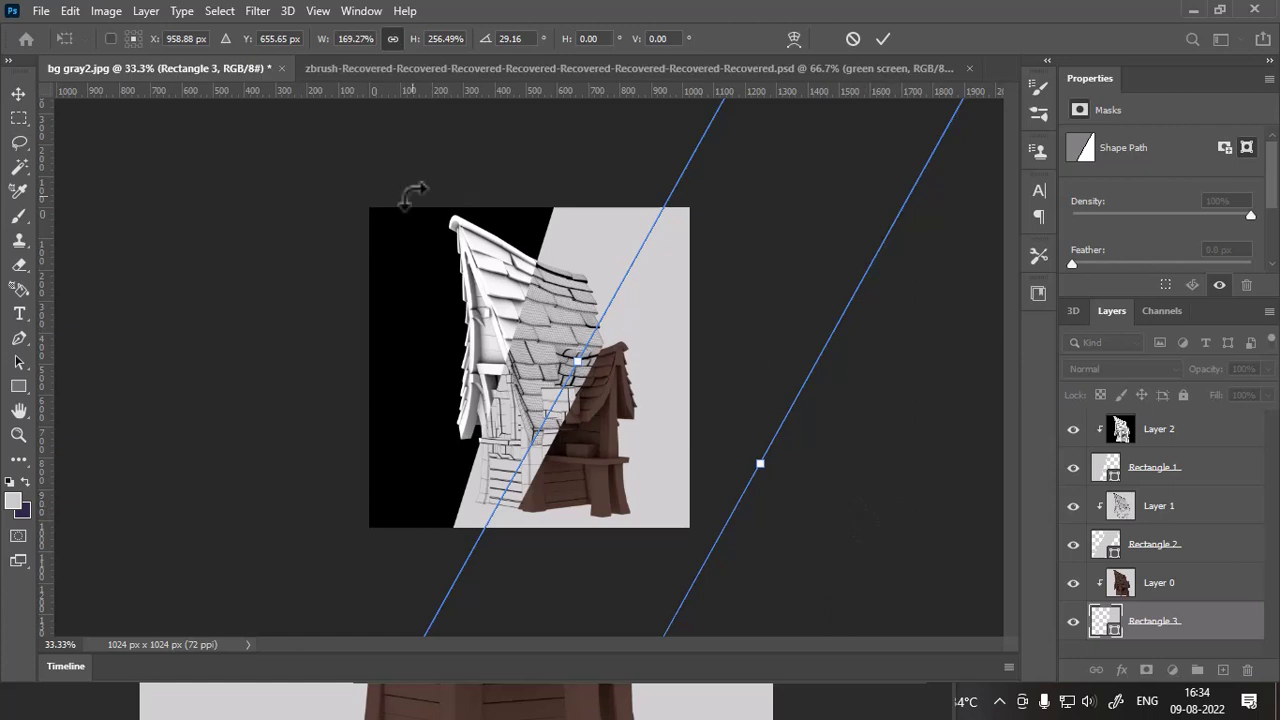
left_click(22, 93)
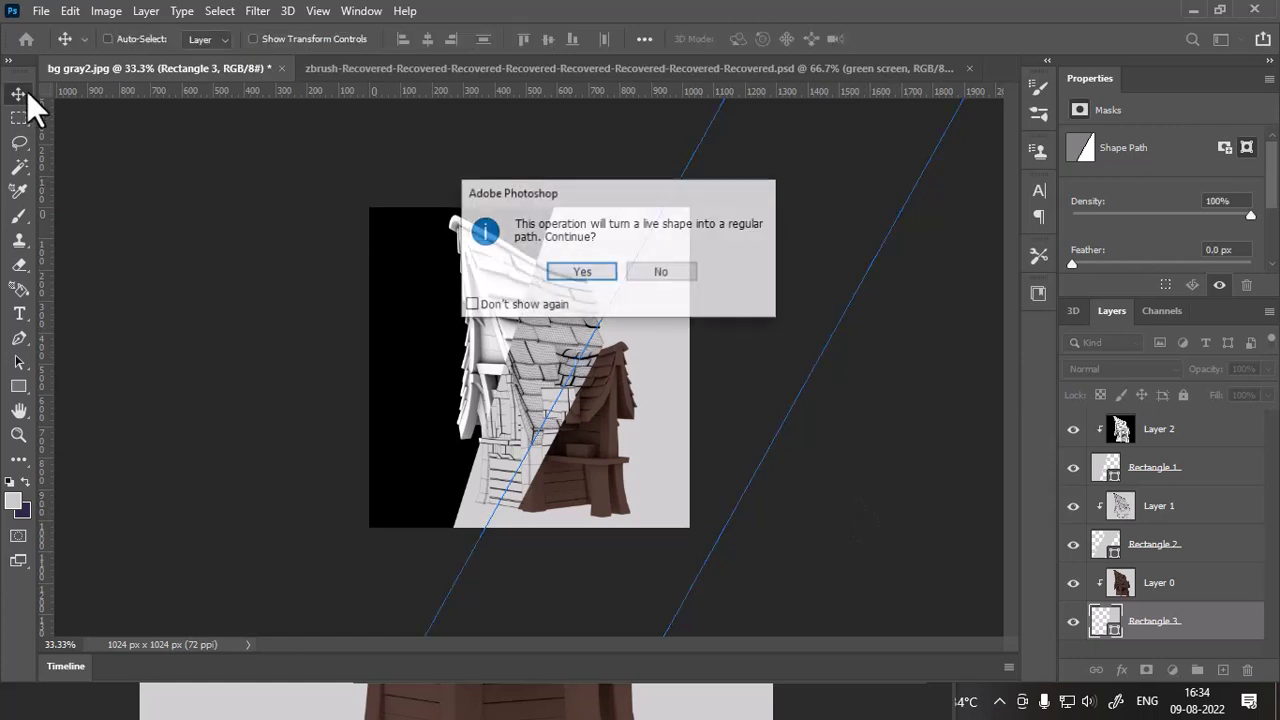
left_click(584, 273)
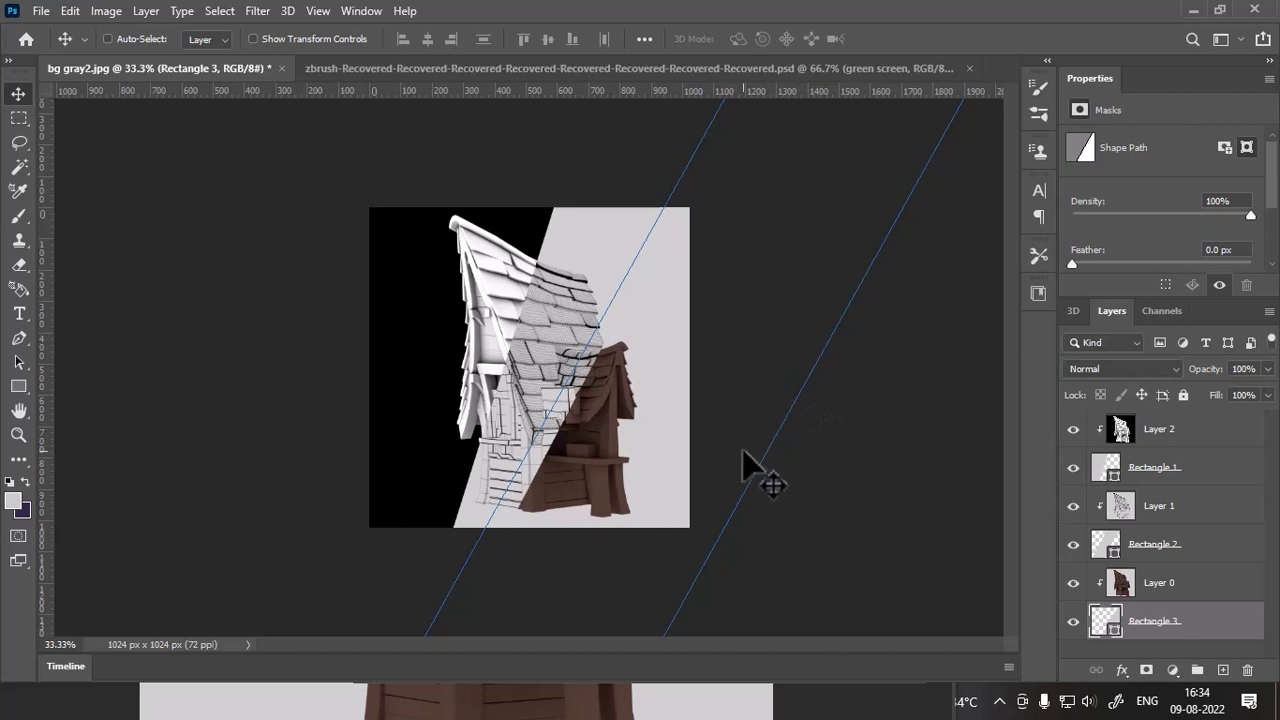
- Hide path outlines, zoom to 50% and move Rectangle 3 just below Layer 1
key("ctrl+h")
key("ctrl+h")
key("ctrl+plus")
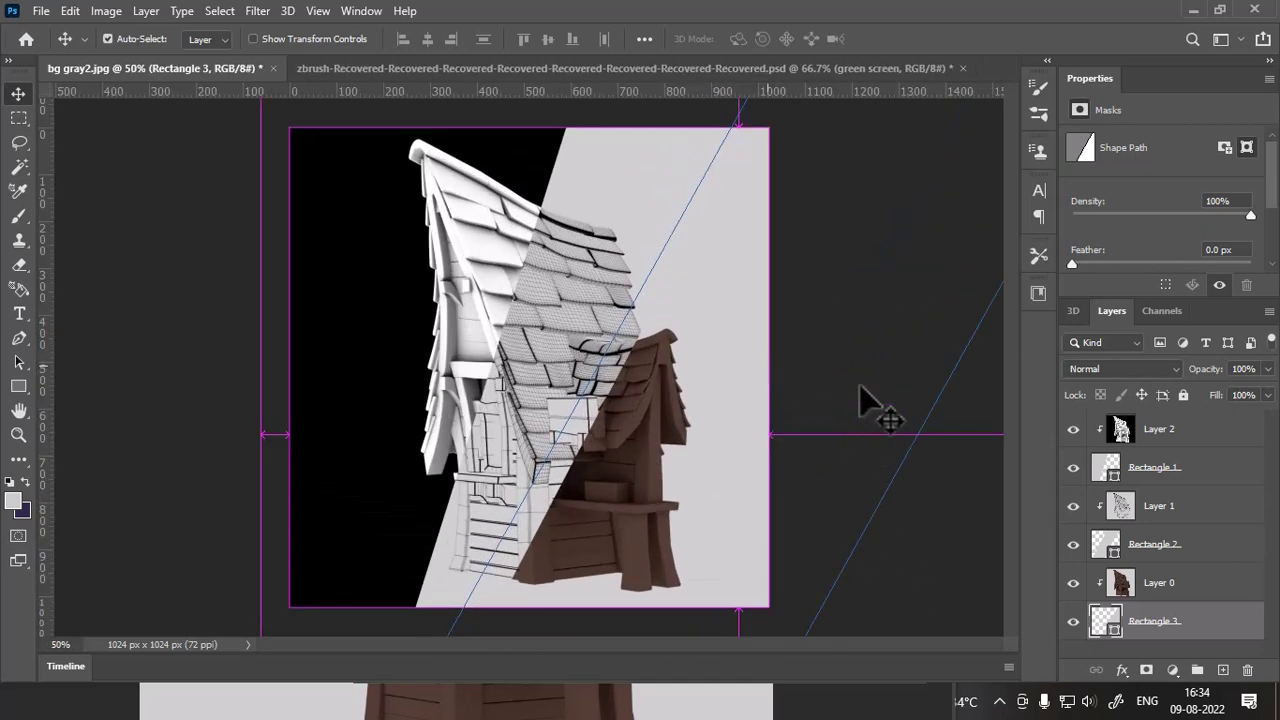
key("ctrl+h")
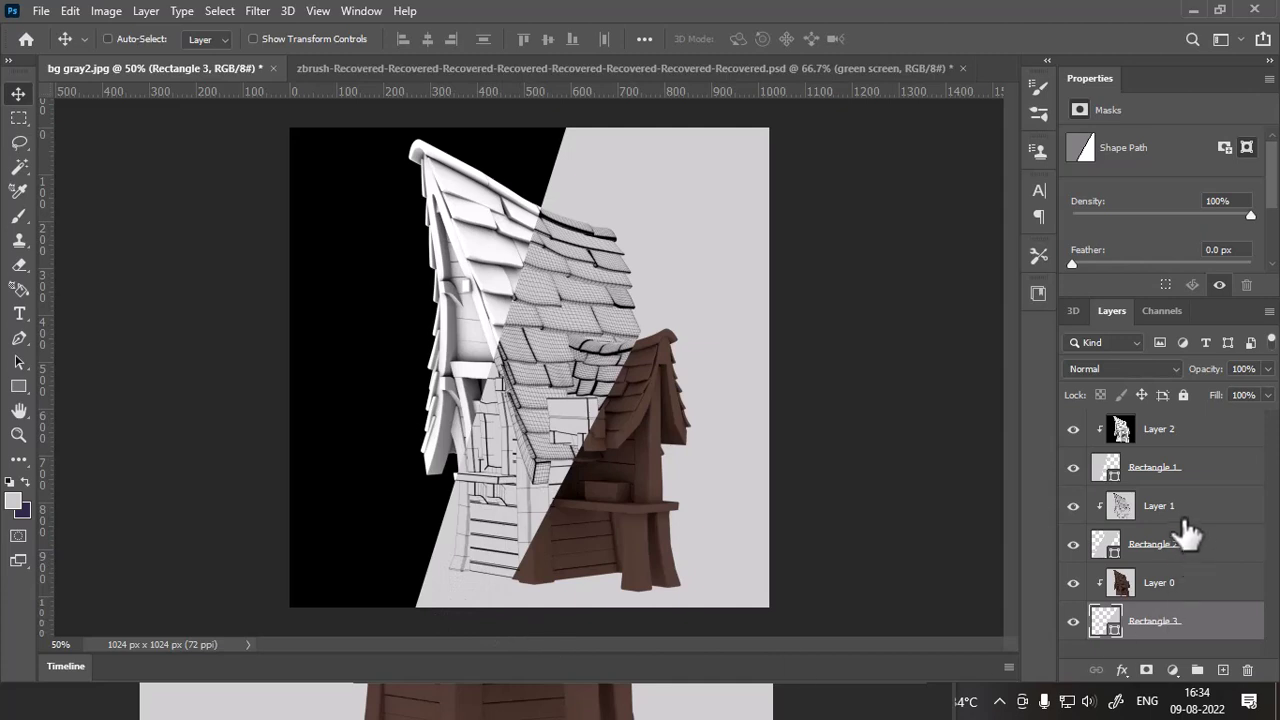
left_click_drag(1155, 624, 1157, 532)
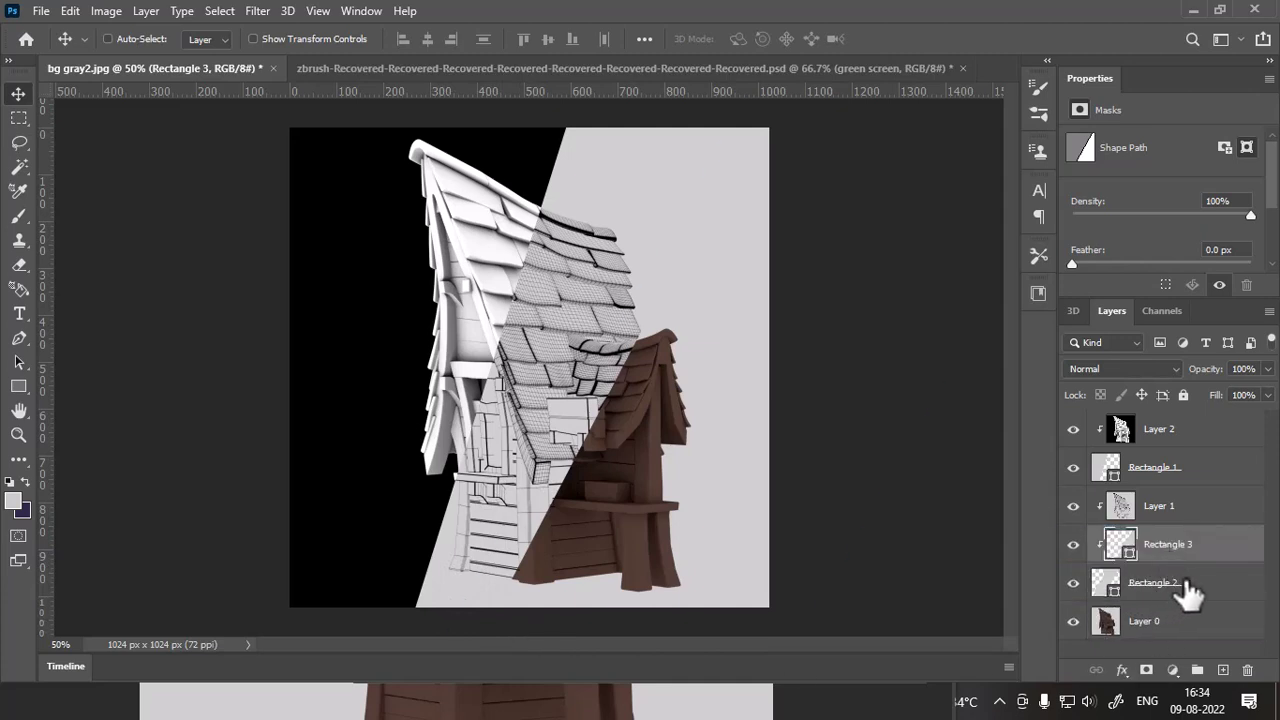
- Move Rectangle 2 to the bottom, then clip Layer 1 to Rectangle 3 and Layer 0 to Rectangle 2
left_click_drag(1207, 590, 1190, 640)
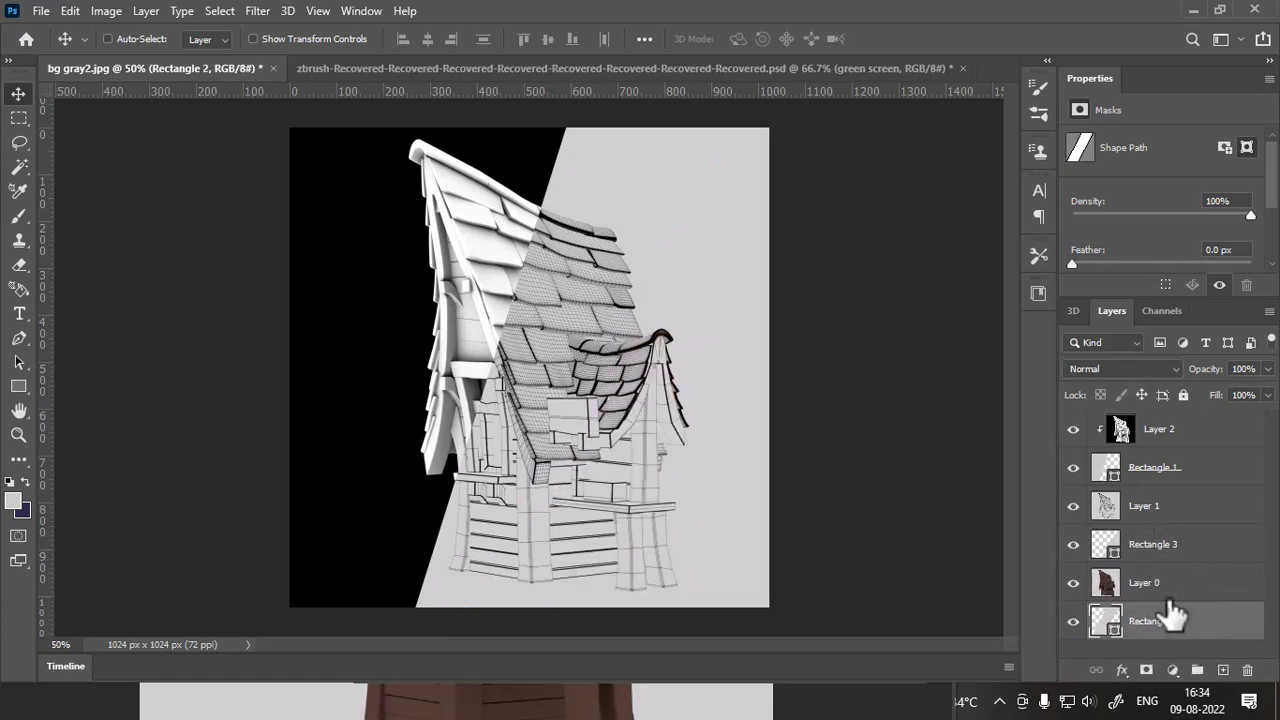
left_click(1180, 536)
left_click(1185, 510)
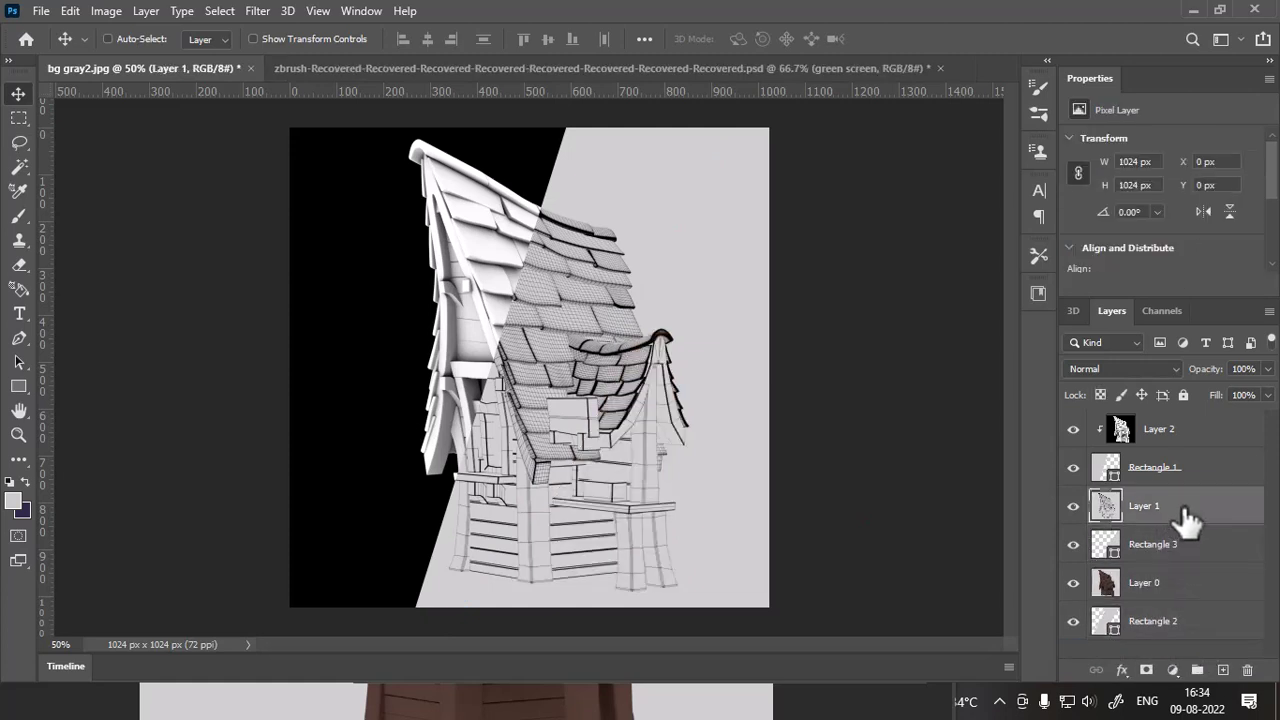
right_click(1185, 514)
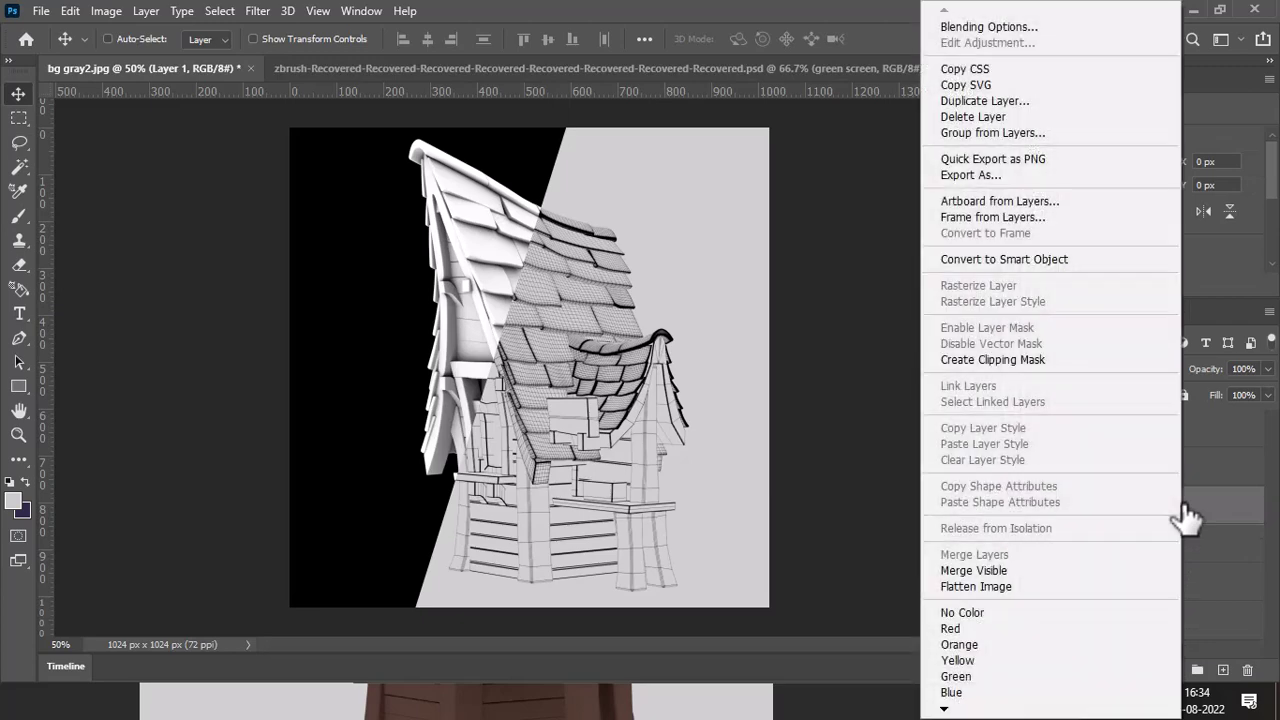
left_click(1047, 359)
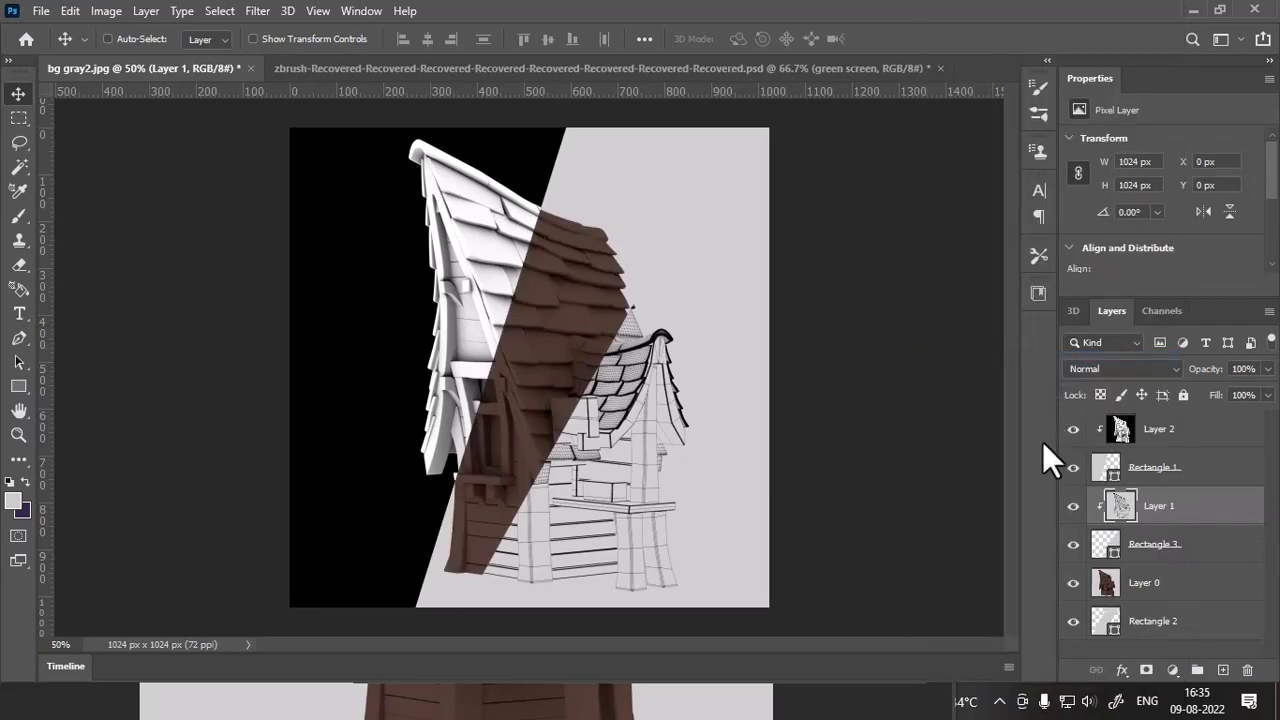
left_click(1180, 596)
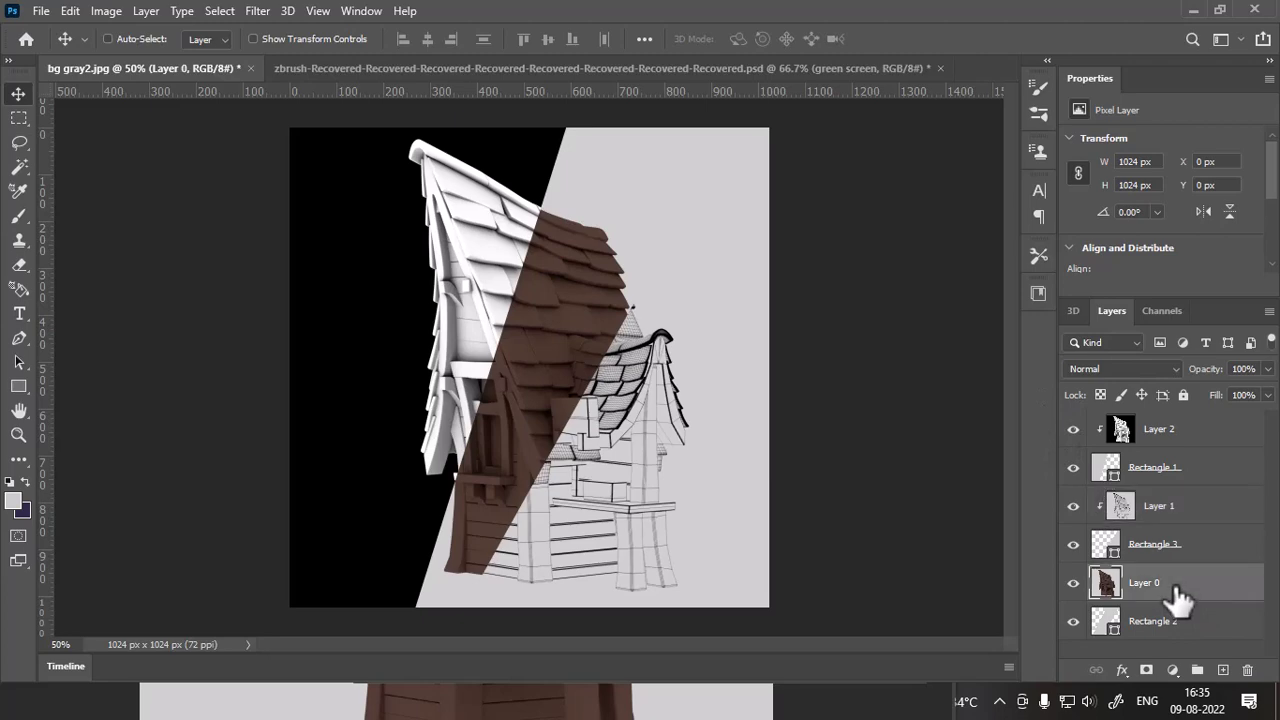
right_click(1180, 590)
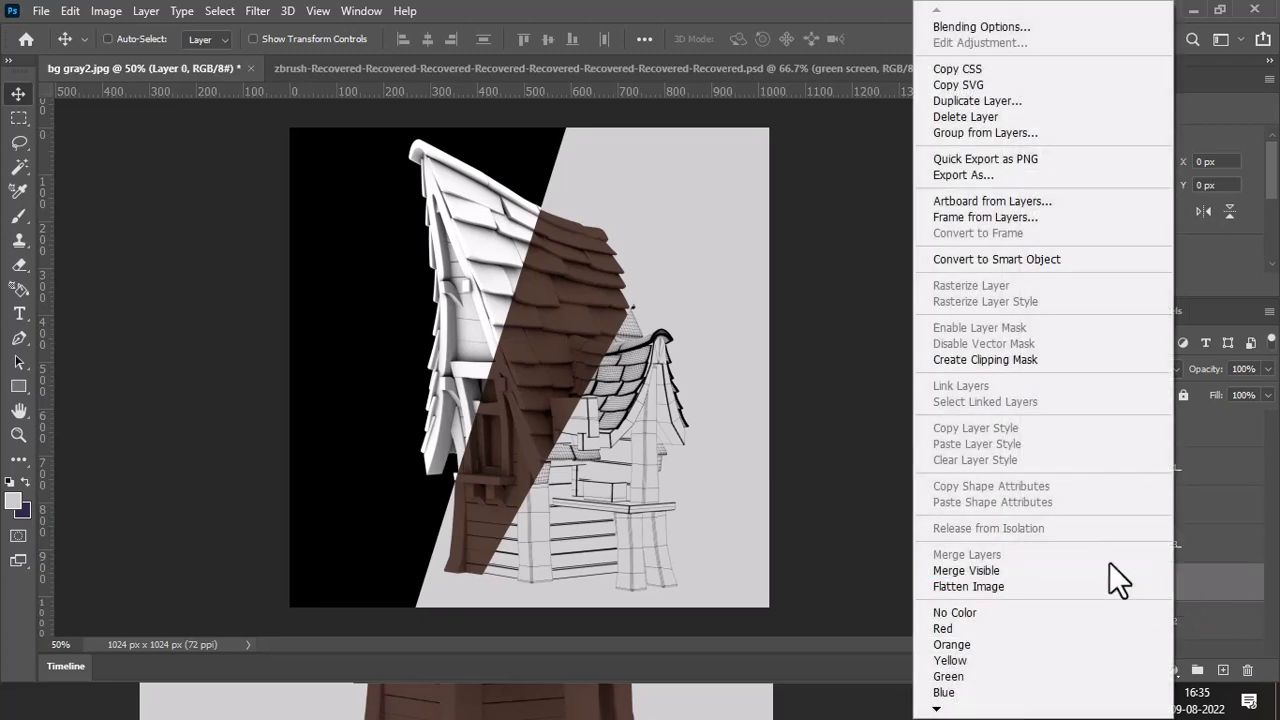
left_click(1047, 362)
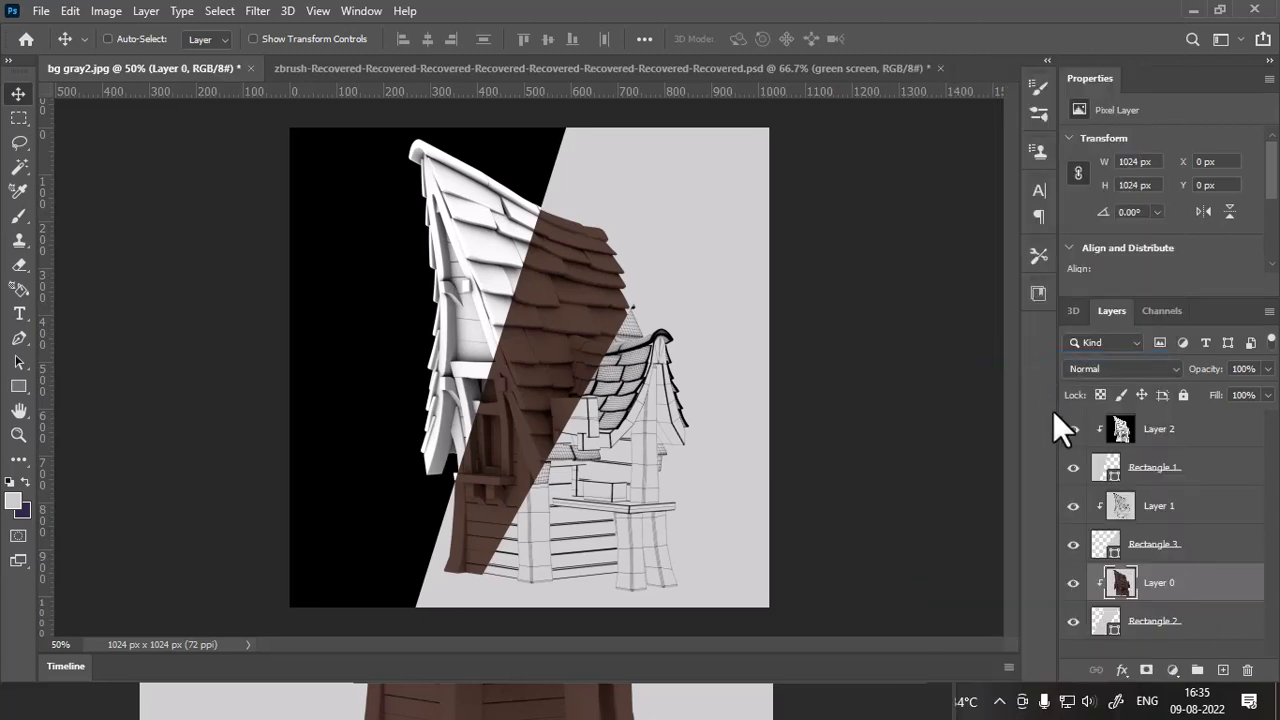
left_click(1196, 549)
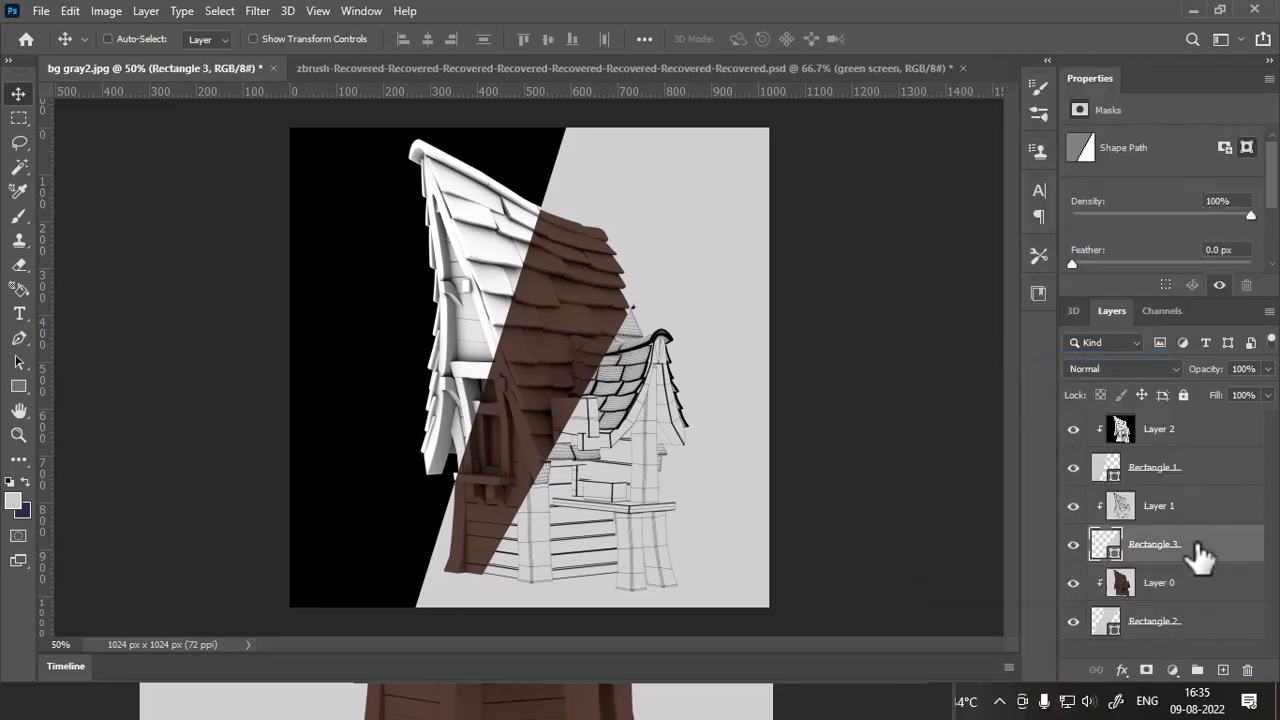
left_click(1073, 544)
left_click(1073, 544)
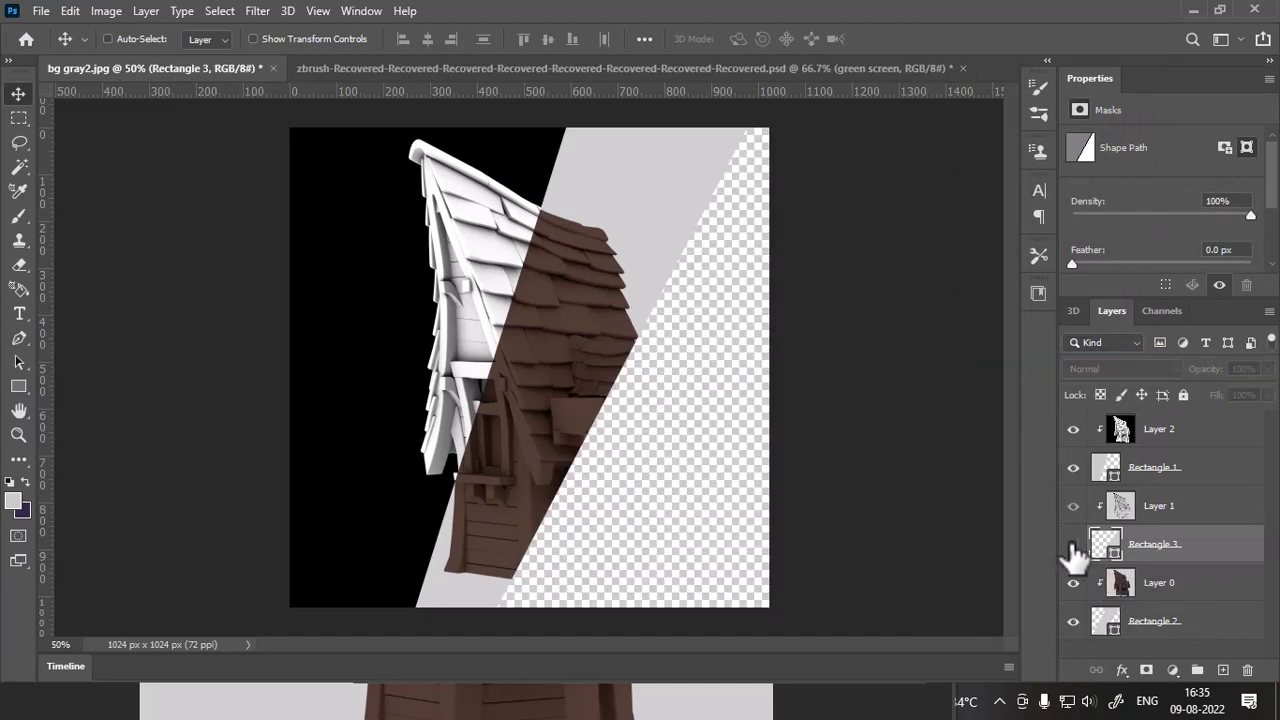
left_click(1183, 630)
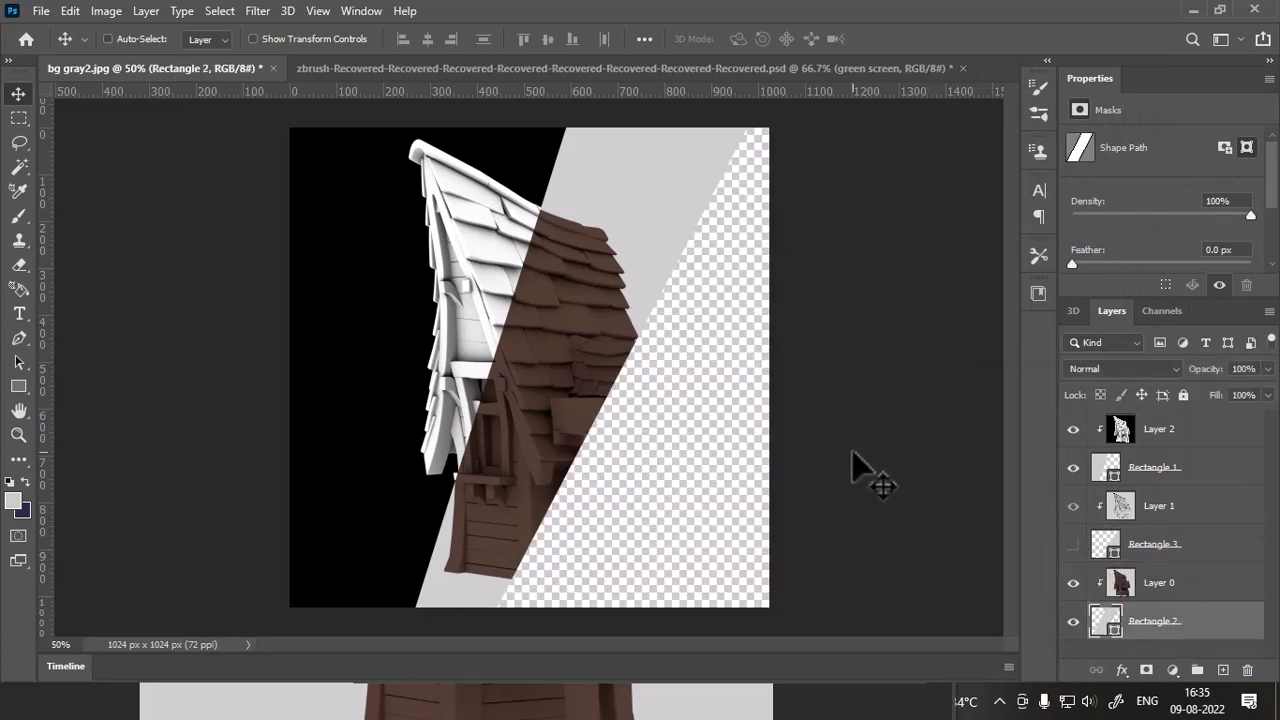
left_click(1073, 544)
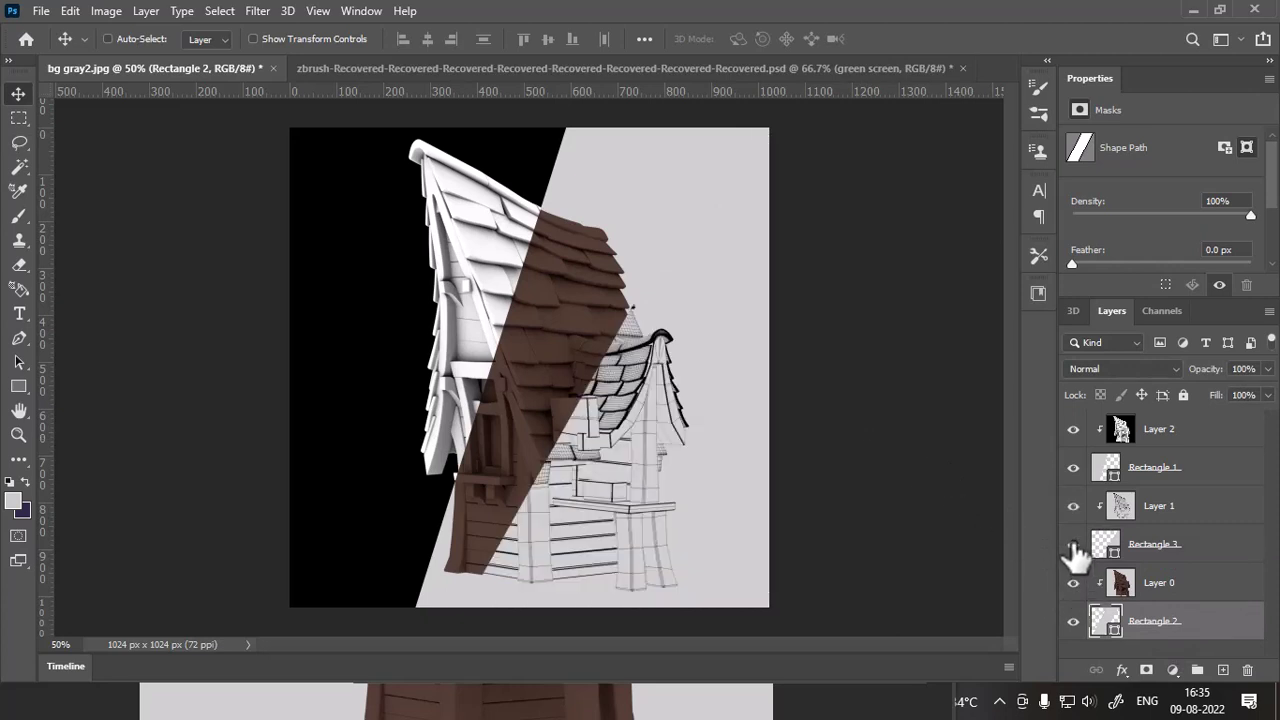
left_click(1074, 621)
left_click(1074, 621)
left_click(1073, 545)
left_click(1073, 545)
left_click(1203, 547)
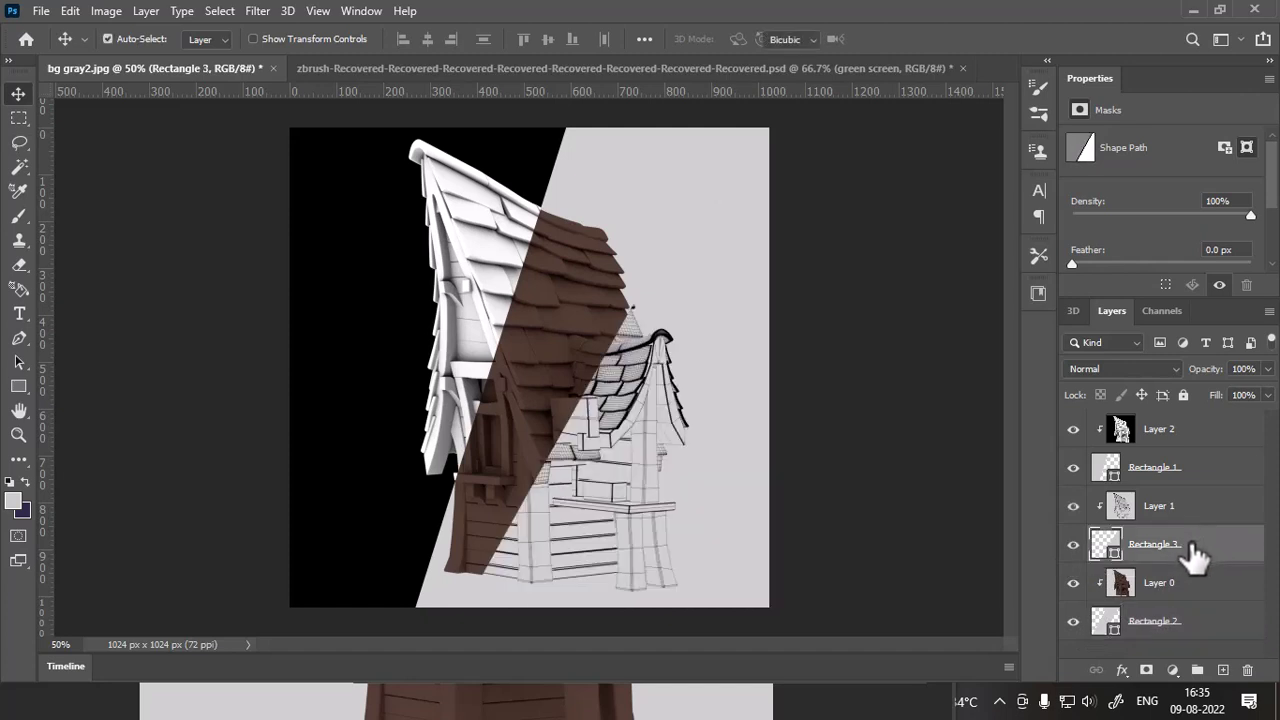
- Free-transform Rectangle 3 and shift the strip slightly right
key("ctrl+t")
key("ctrl+minus")
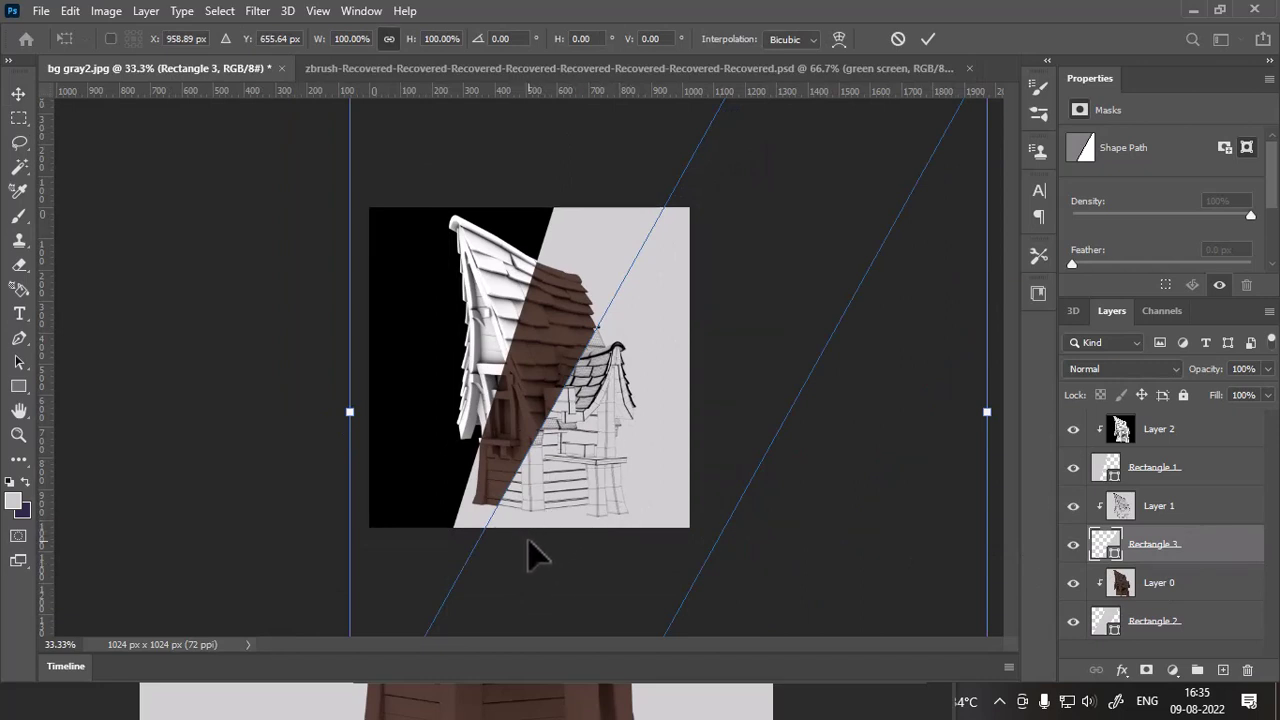
key("ctrl+minus")
key("ctrl+minus")
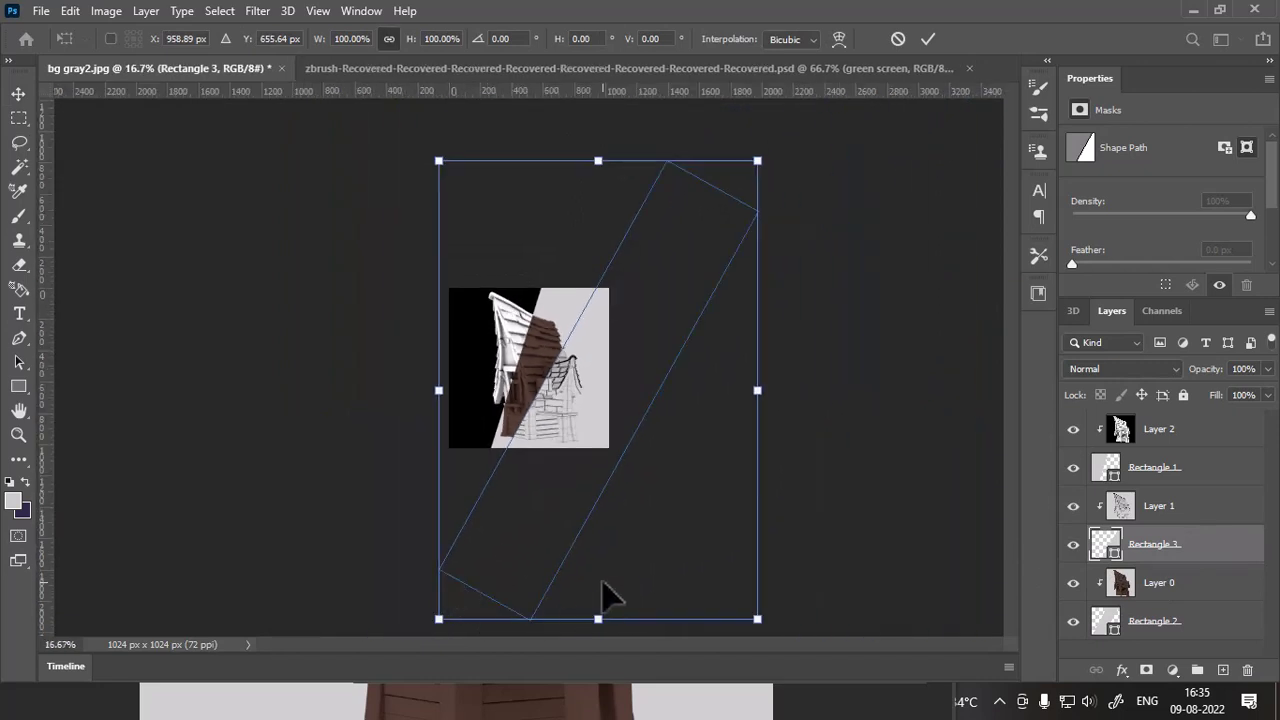
left_click_drag(569, 449, 588, 448)
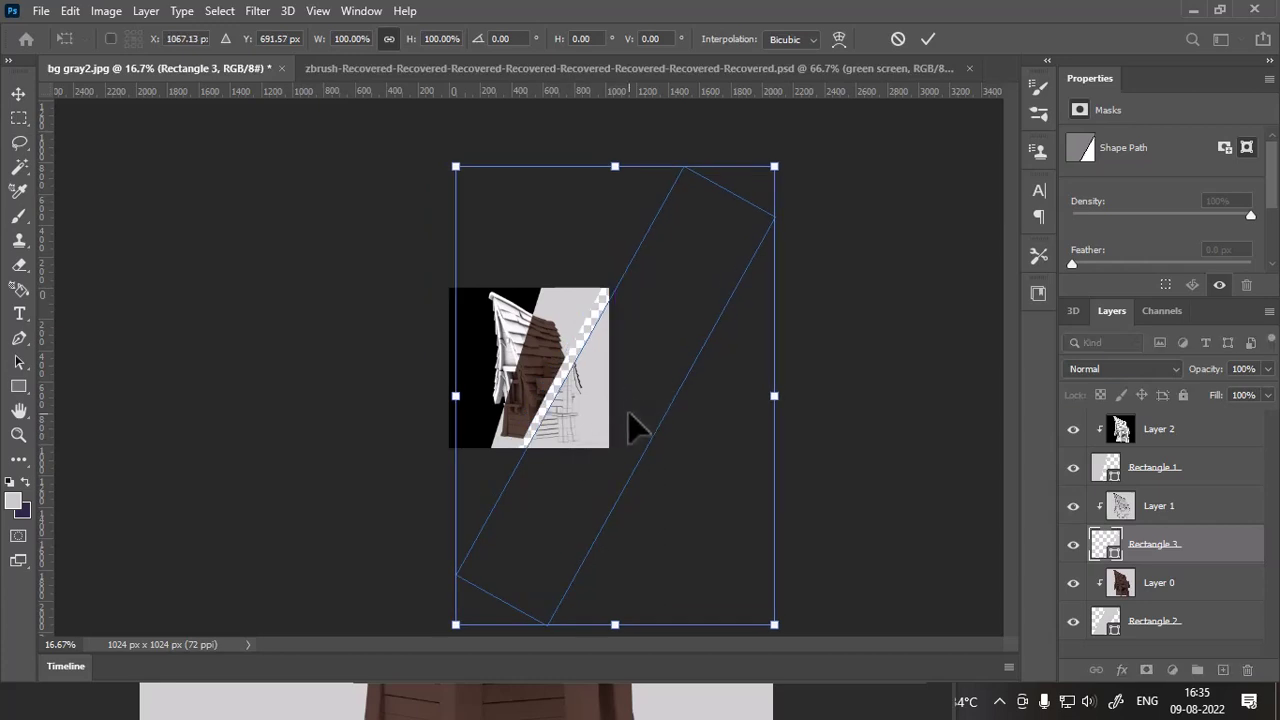
key("ctrl+plus")
key("ctrl+plus")
left_click_drag(643, 430, 616, 432)
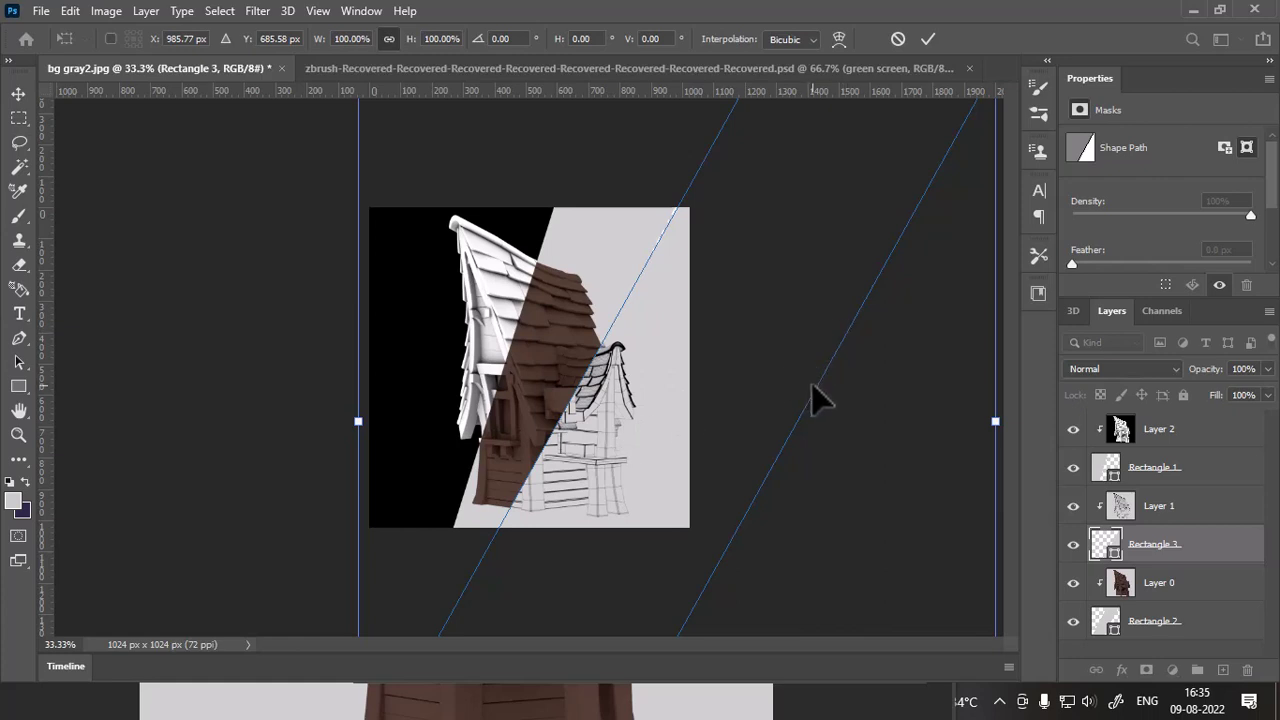
- Rotate the wireframe strip to about -7°, move it up and right, and apply
key("ctrl+minus")
left_click_drag(928, 167, 910, 151)
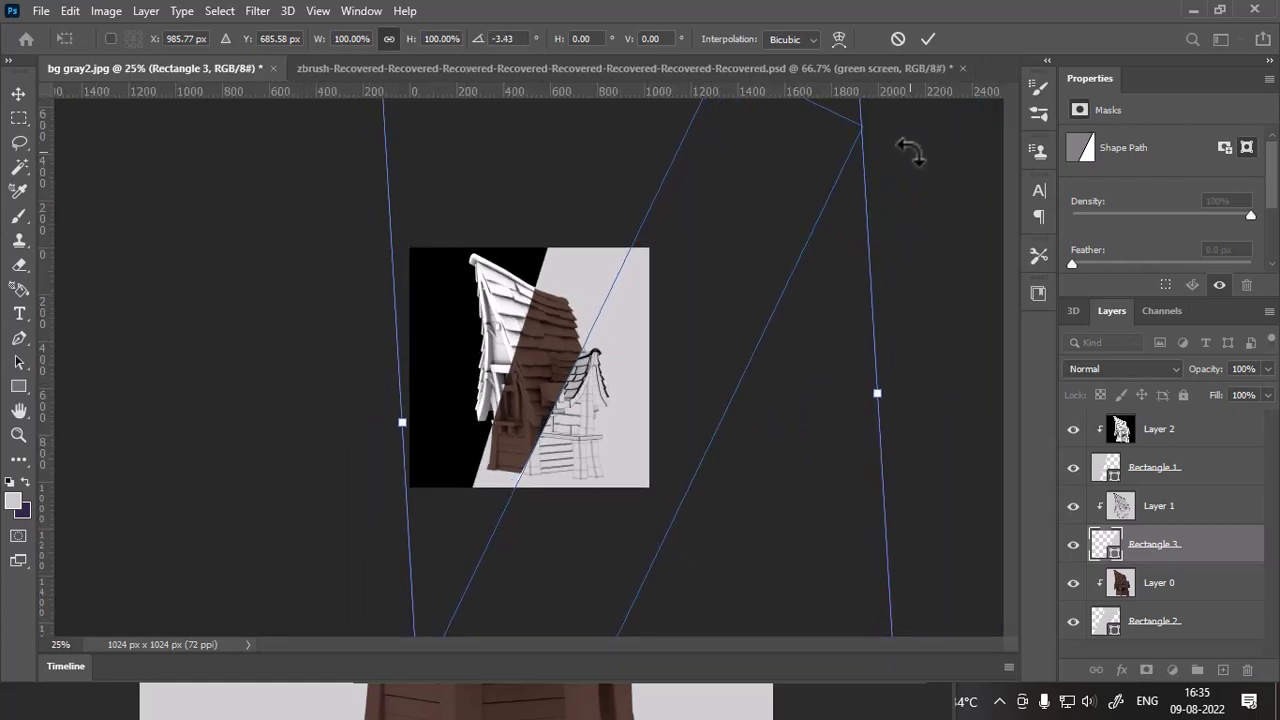
left_click_drag(929, 152, 908, 140)
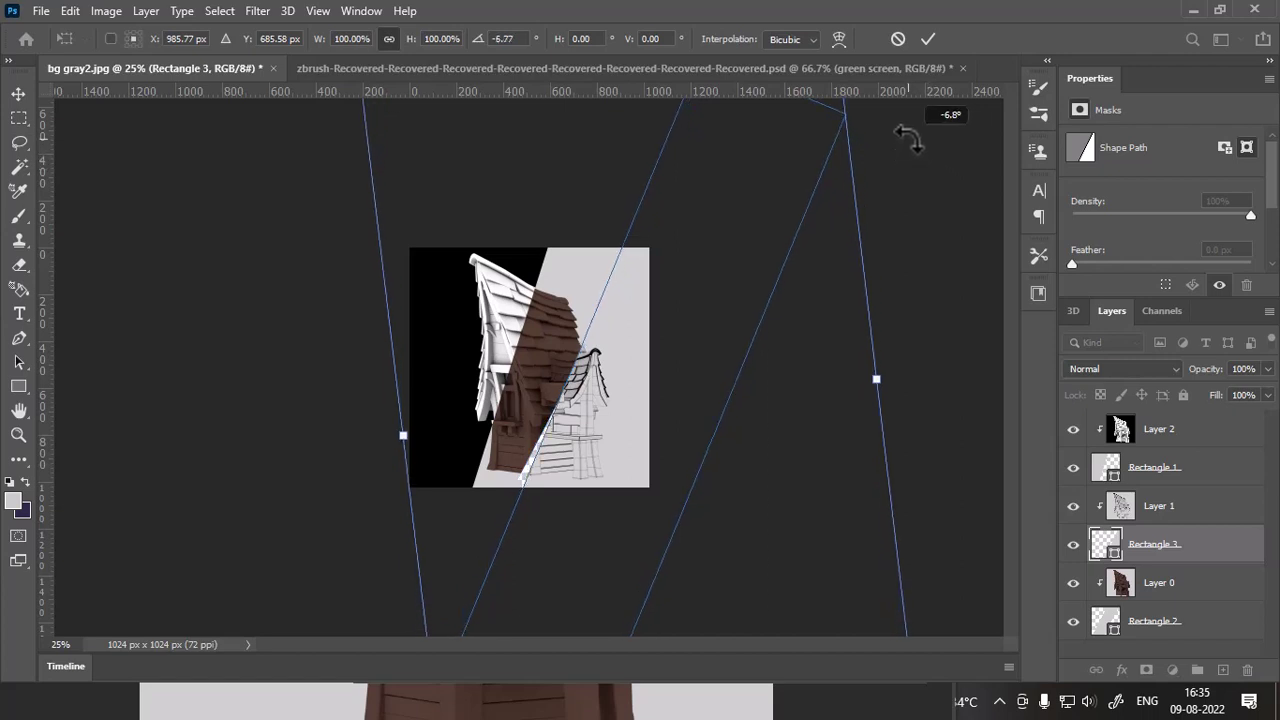
mouse_move(612, 437)
left_mouse_down()
mouse_move(608, 403)
mouse_move(594, 399)
left_mouse_up()
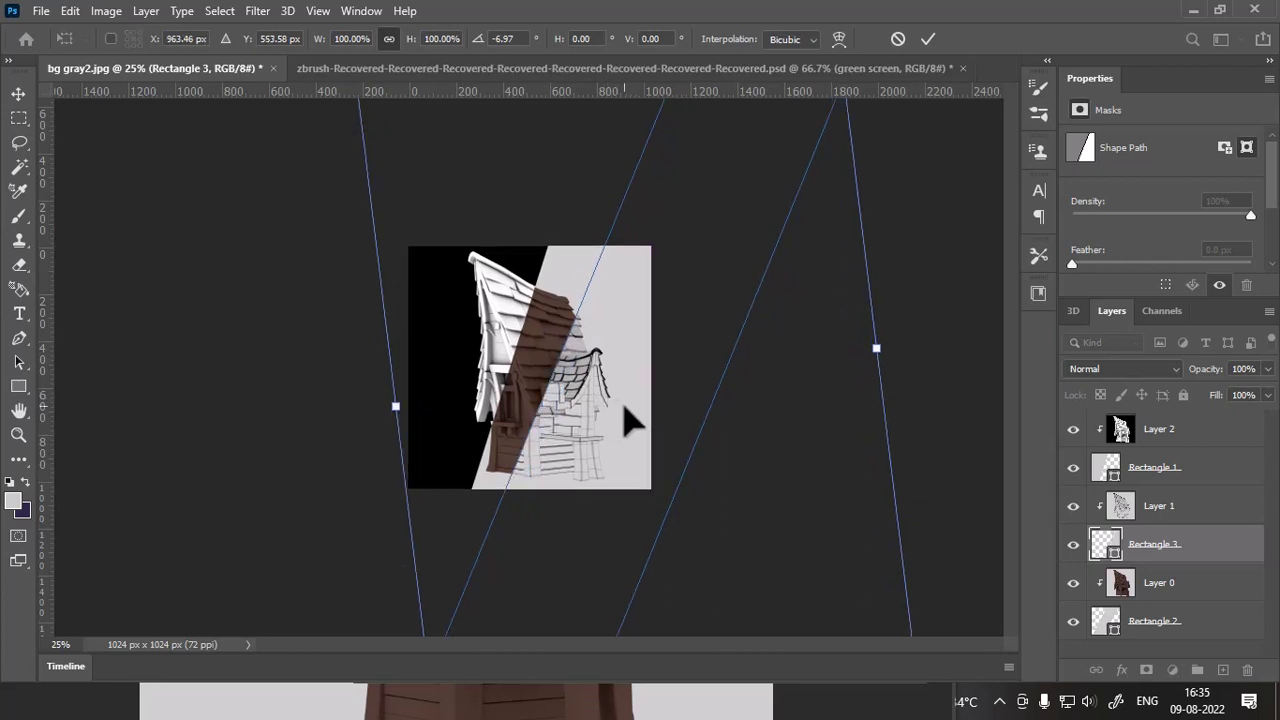
key("ctrl+plus")
key("Return")
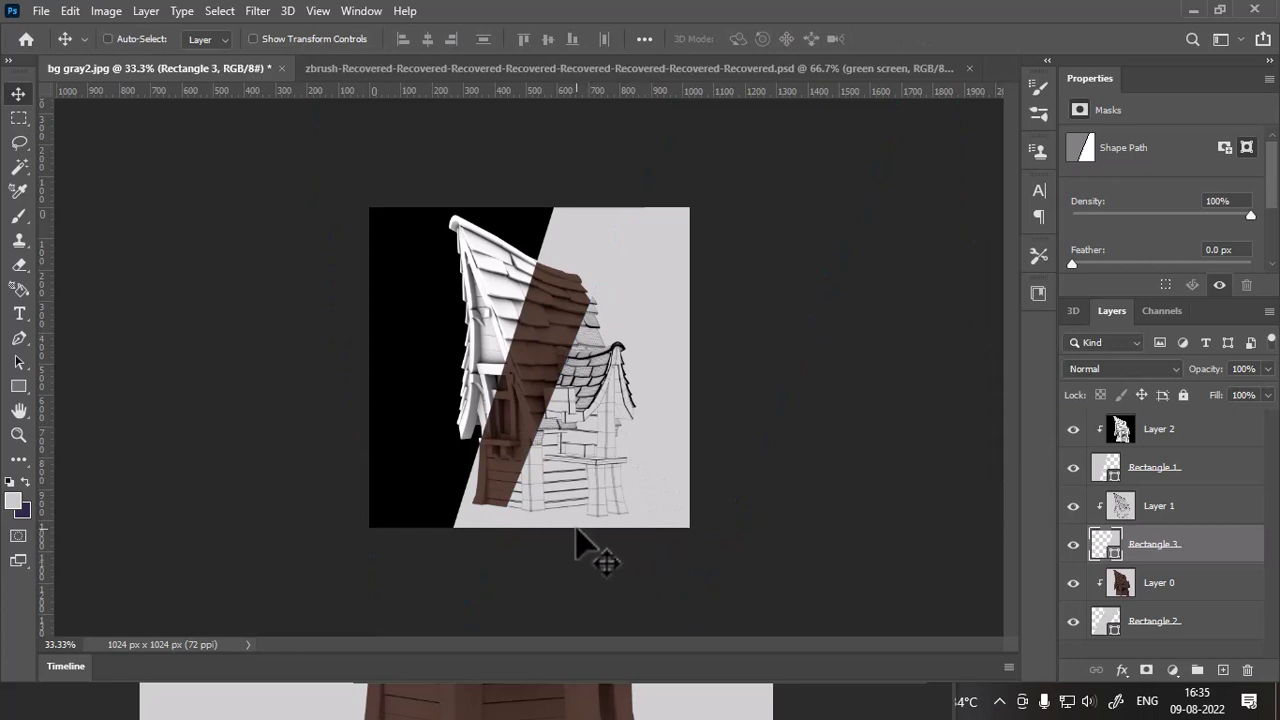
key("ctrl+plus")
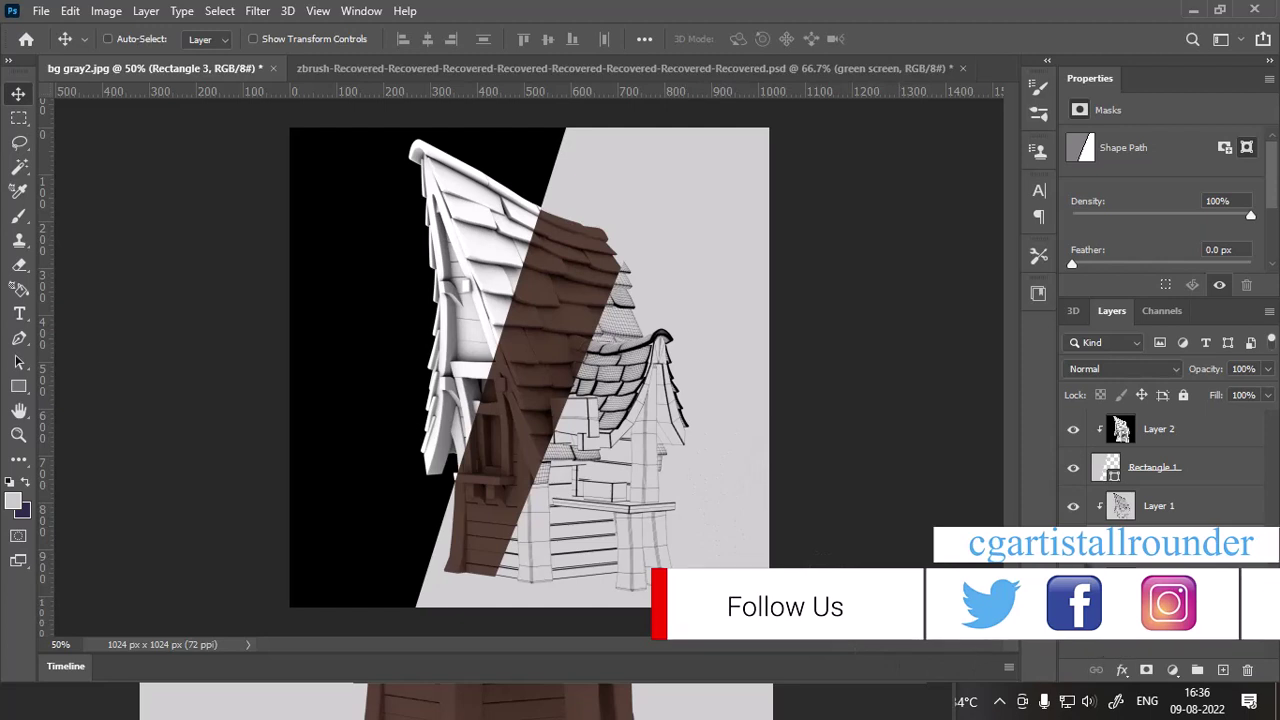
- Toggle Rectangle 3 and Rectangle 2 visibility to check the wireframe strip's coverage
left_click(1073, 544)
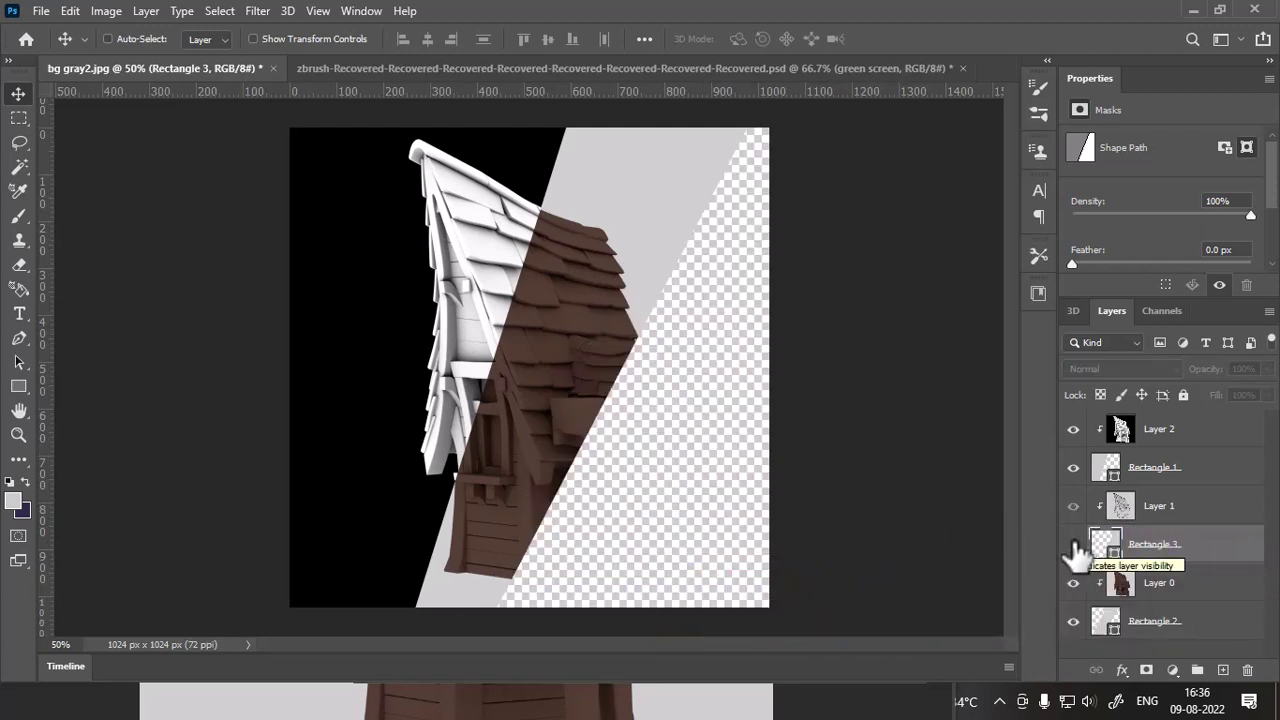
left_click(1073, 546)
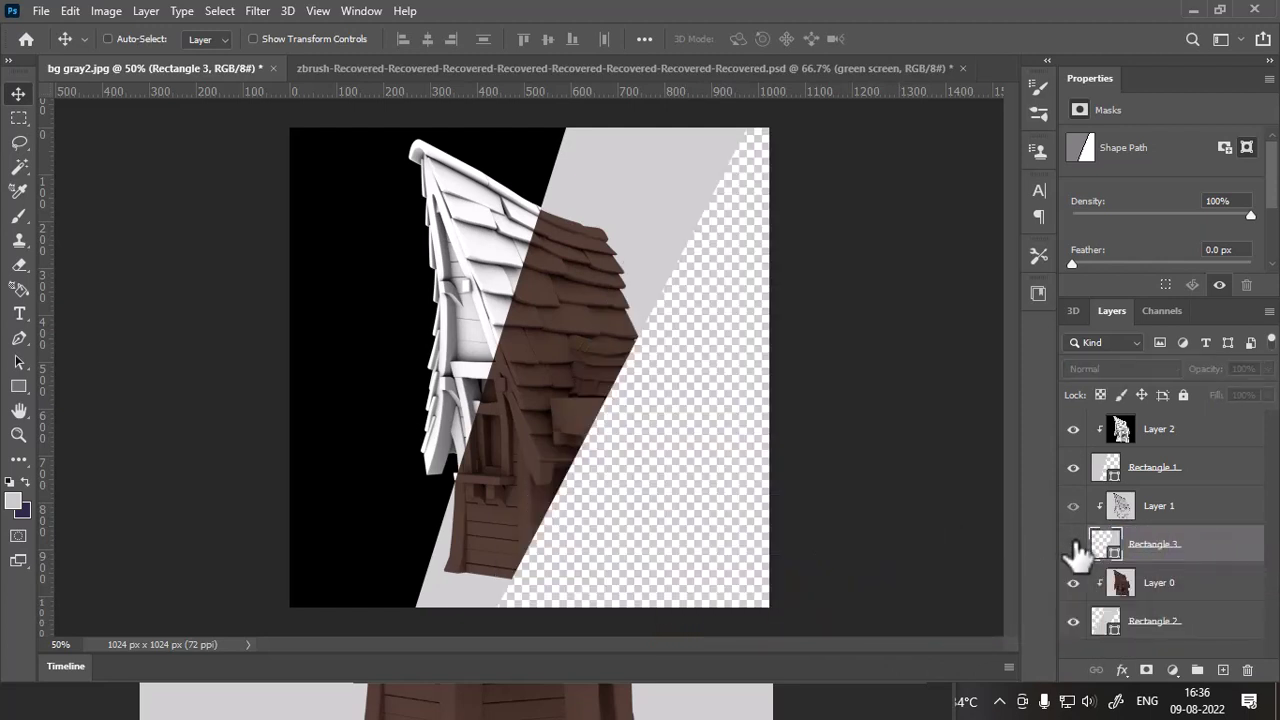
left_click(1073, 546)
left_click(1073, 546)
left_click(1073, 546)
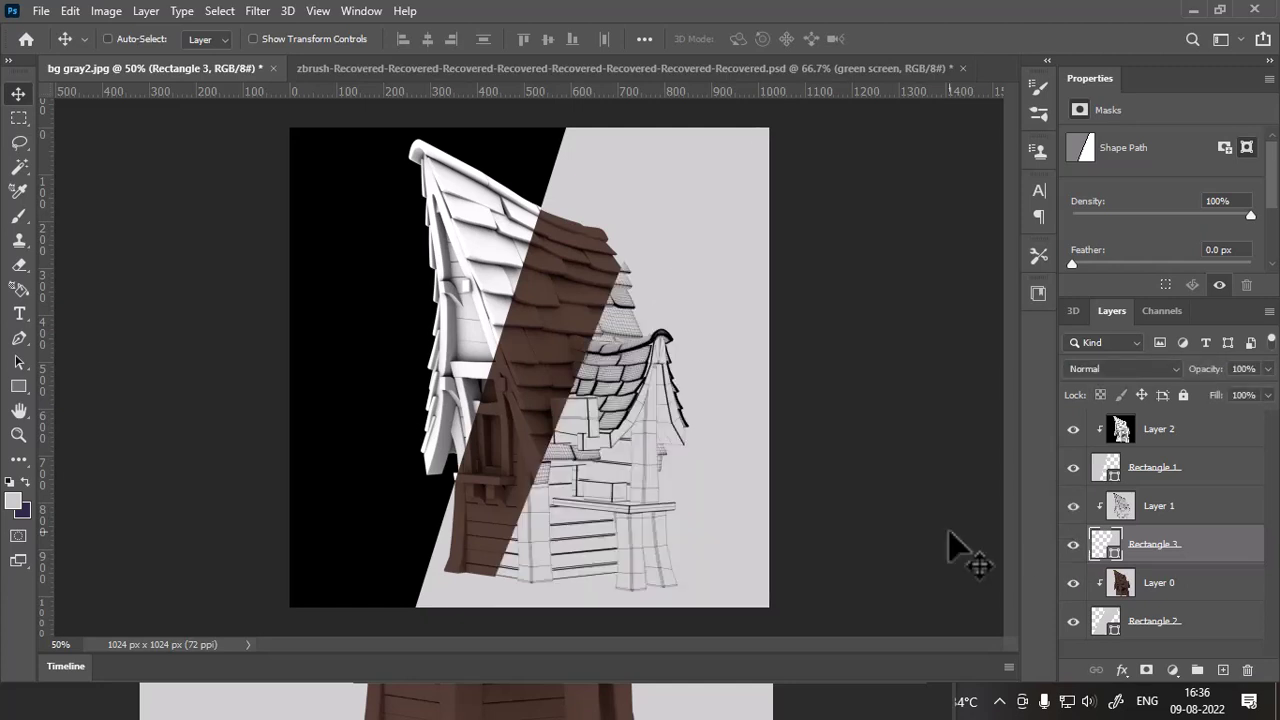
key("ctrl+minus")
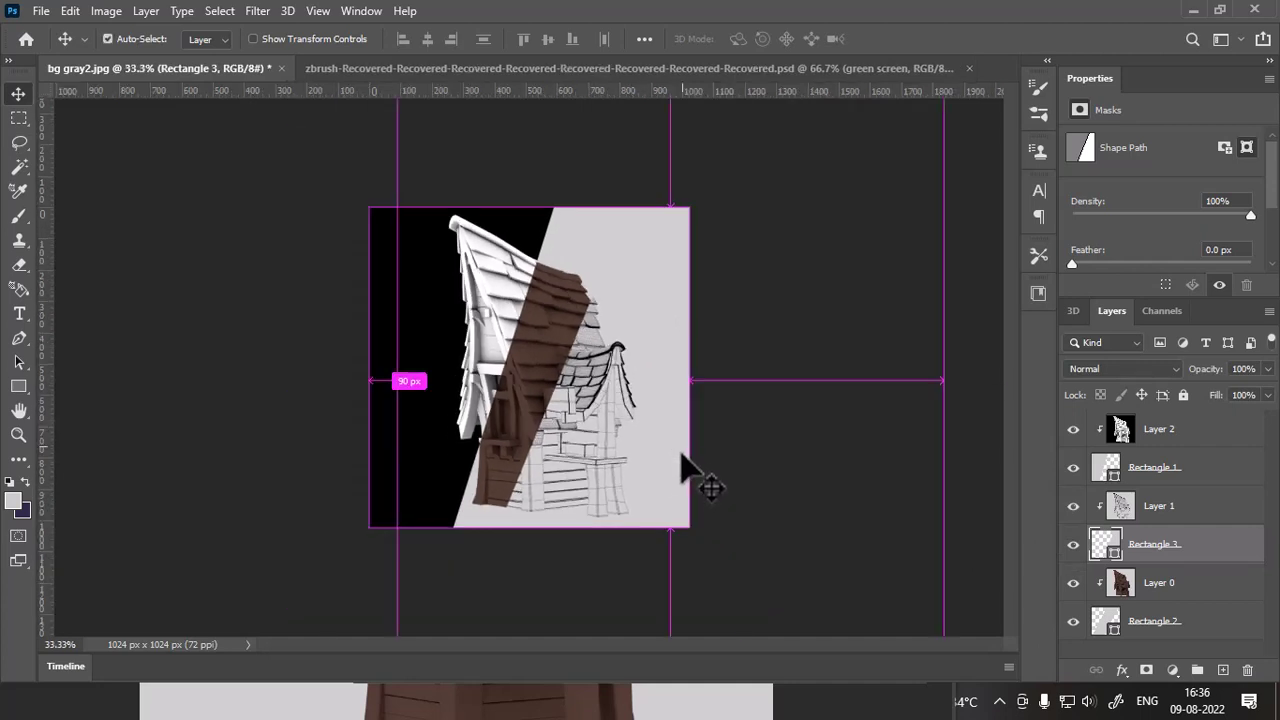
key("ctrl+minus")
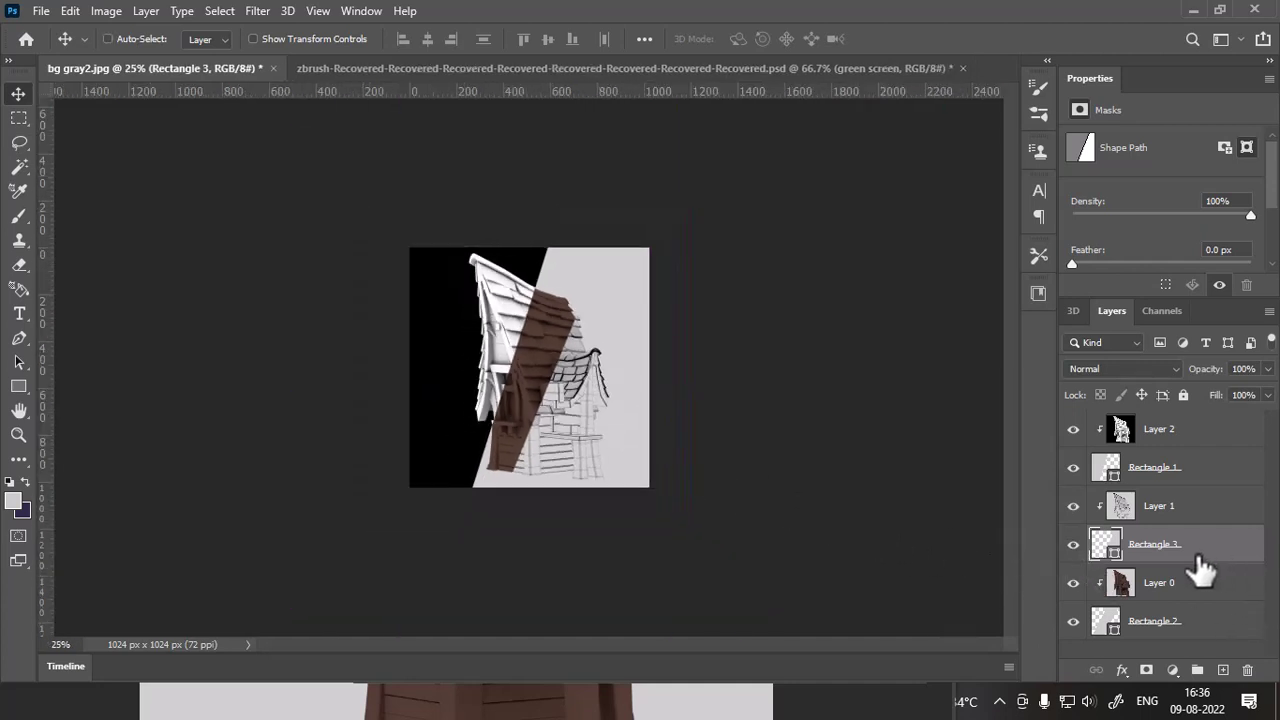
left_click(1073, 546)
left_click(1073, 621)
- Scale Rectangle 3 to about 50% and move it up over the house
key("ctrl+t")
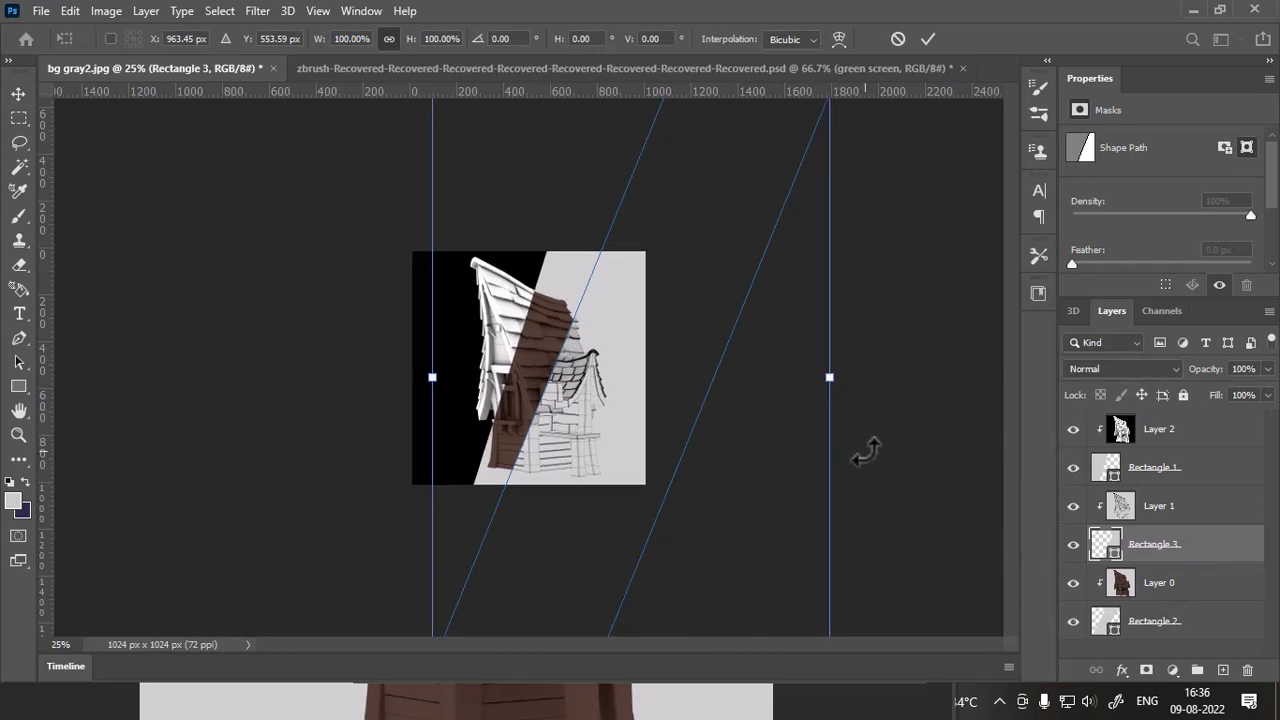
key("ctrl+minus")
left_click_drag(735, 138, 641, 288)
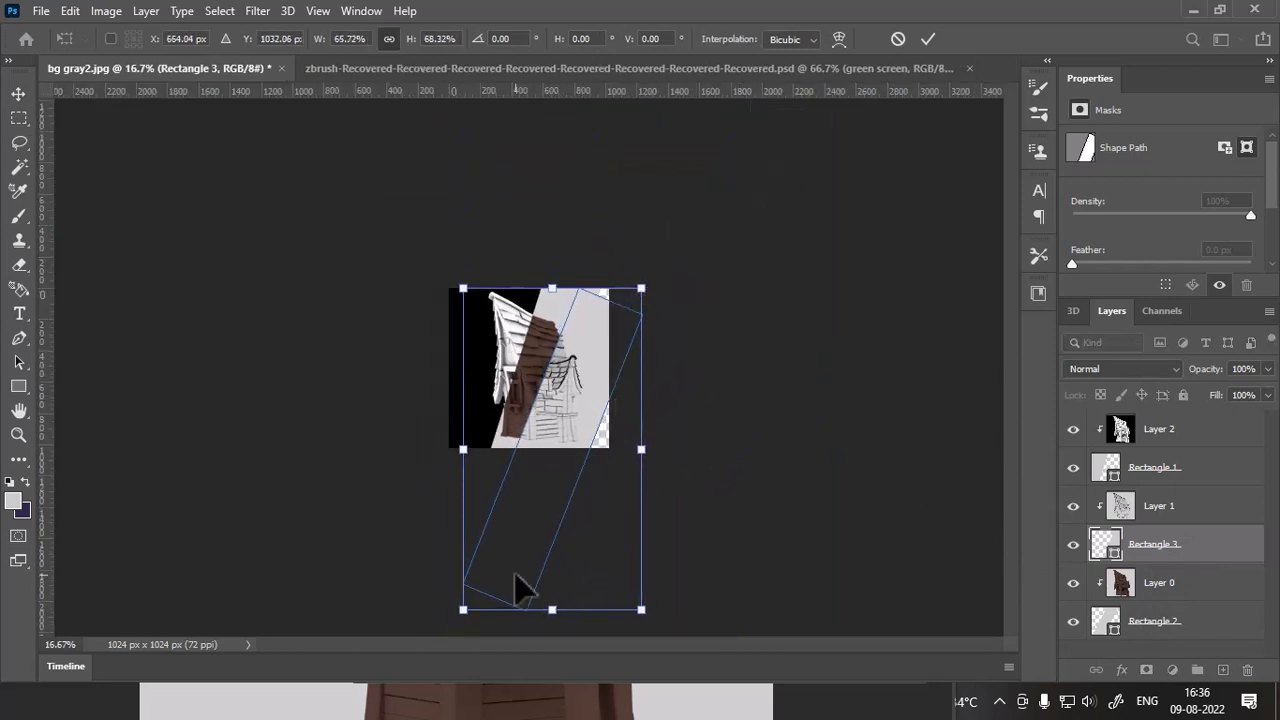
left_click_drag(463, 609, 505, 526)
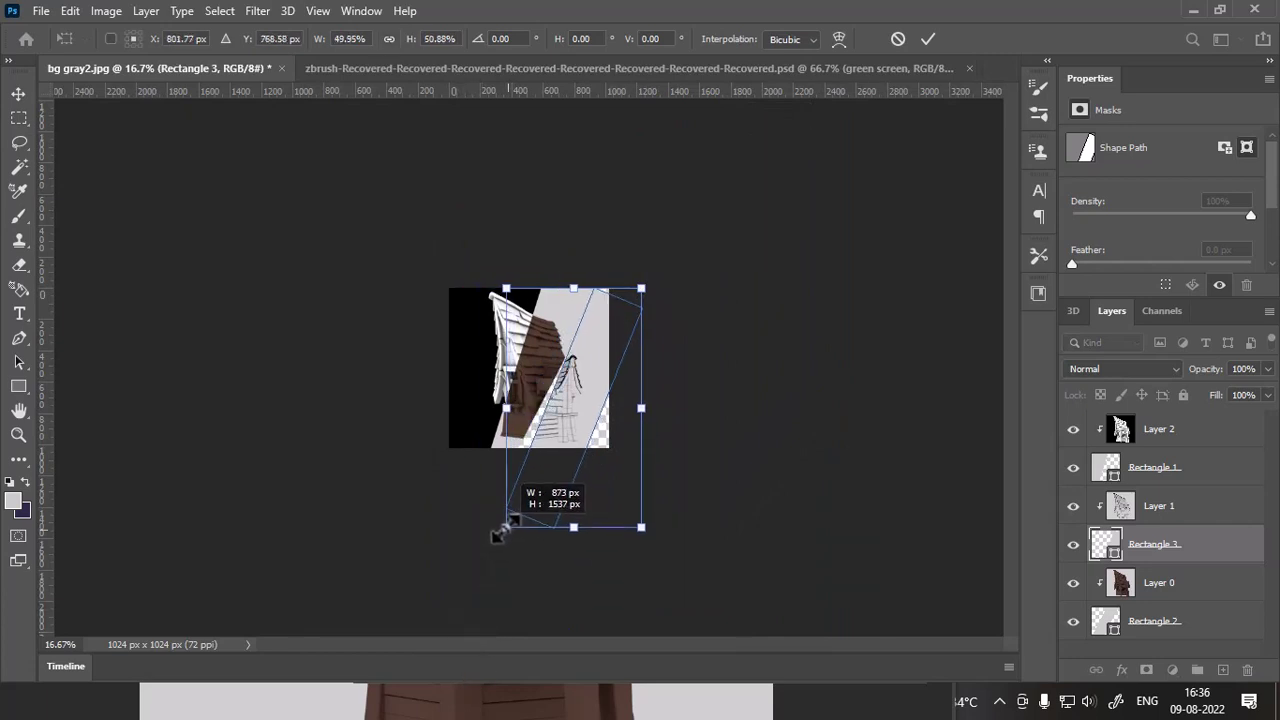
key("ctrl+plus")
key("ctrl+plus")
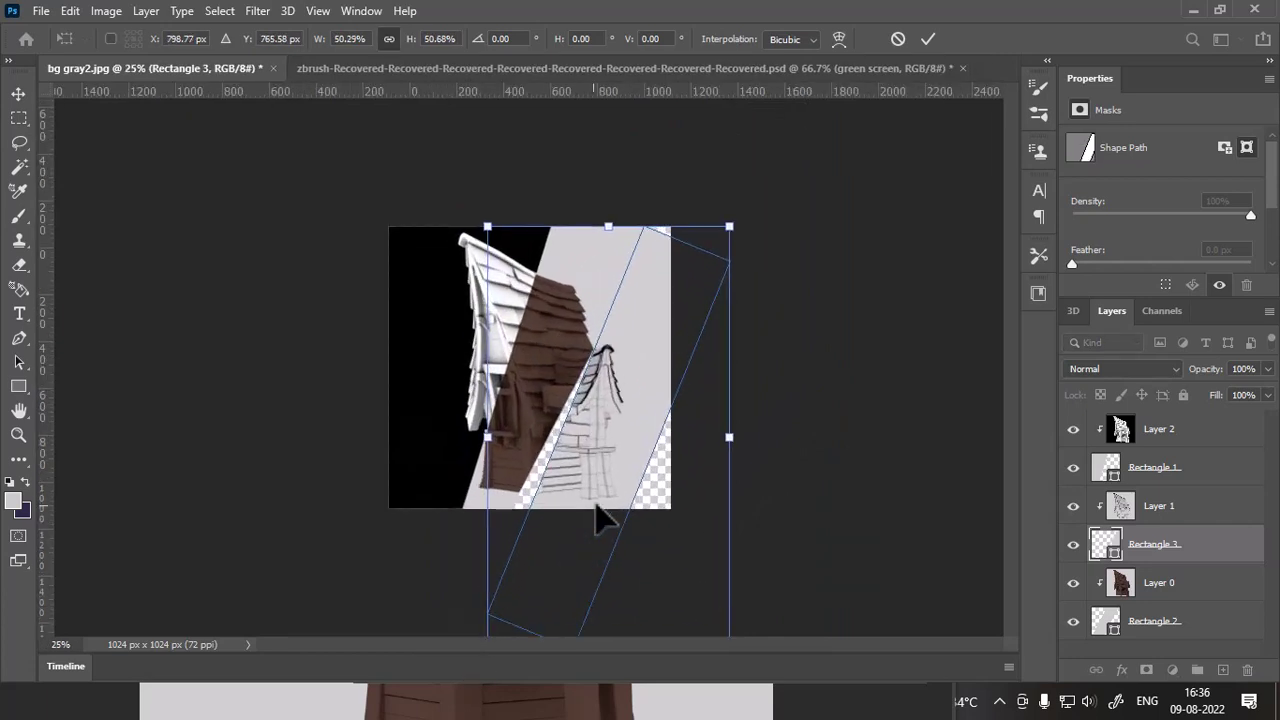
left_click_drag(634, 437, 644, 396)
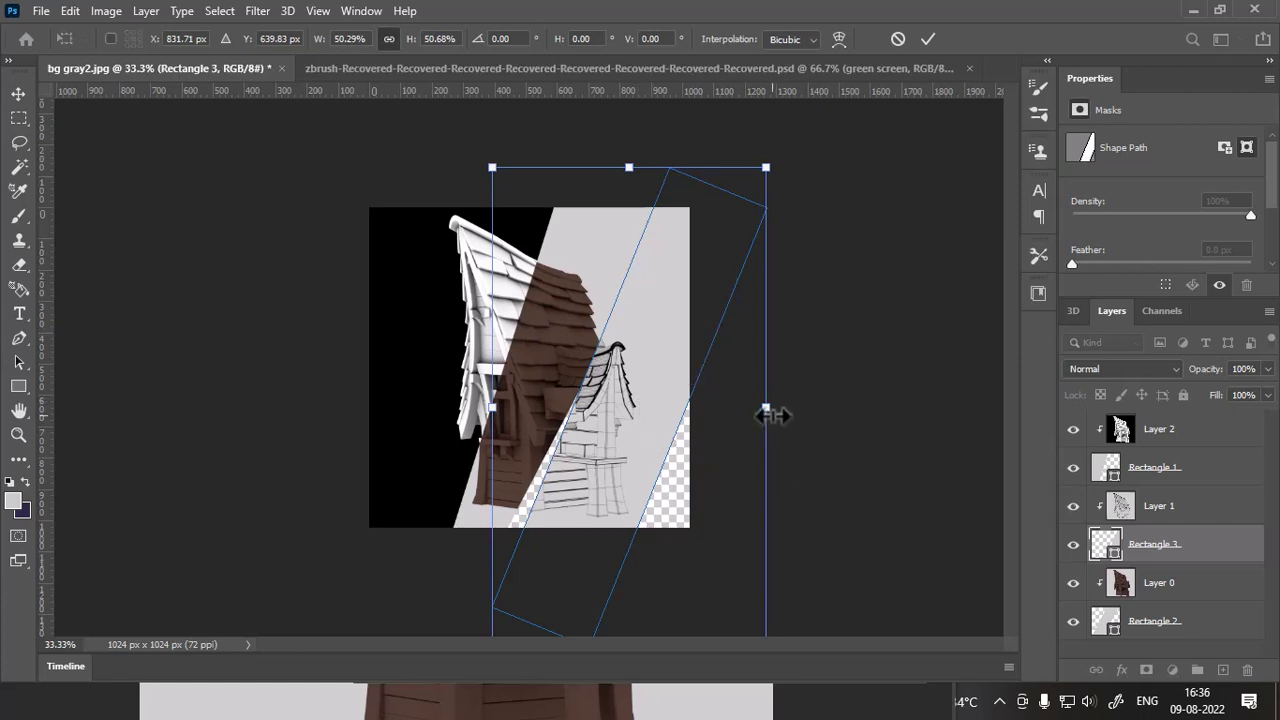
key("Return")
- Nudge Rectangle 3 a few pixels right with another Free Transform
key("ctrl+t")
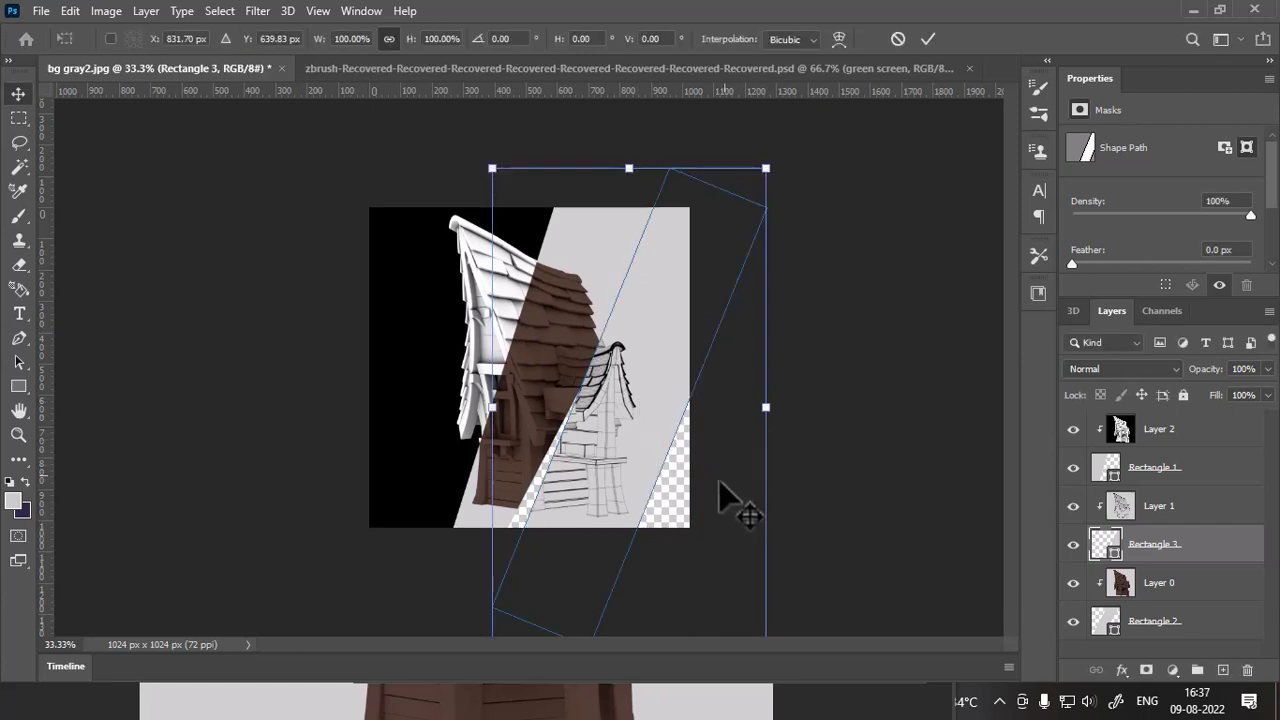
left_click_drag(680, 426, 684, 426)
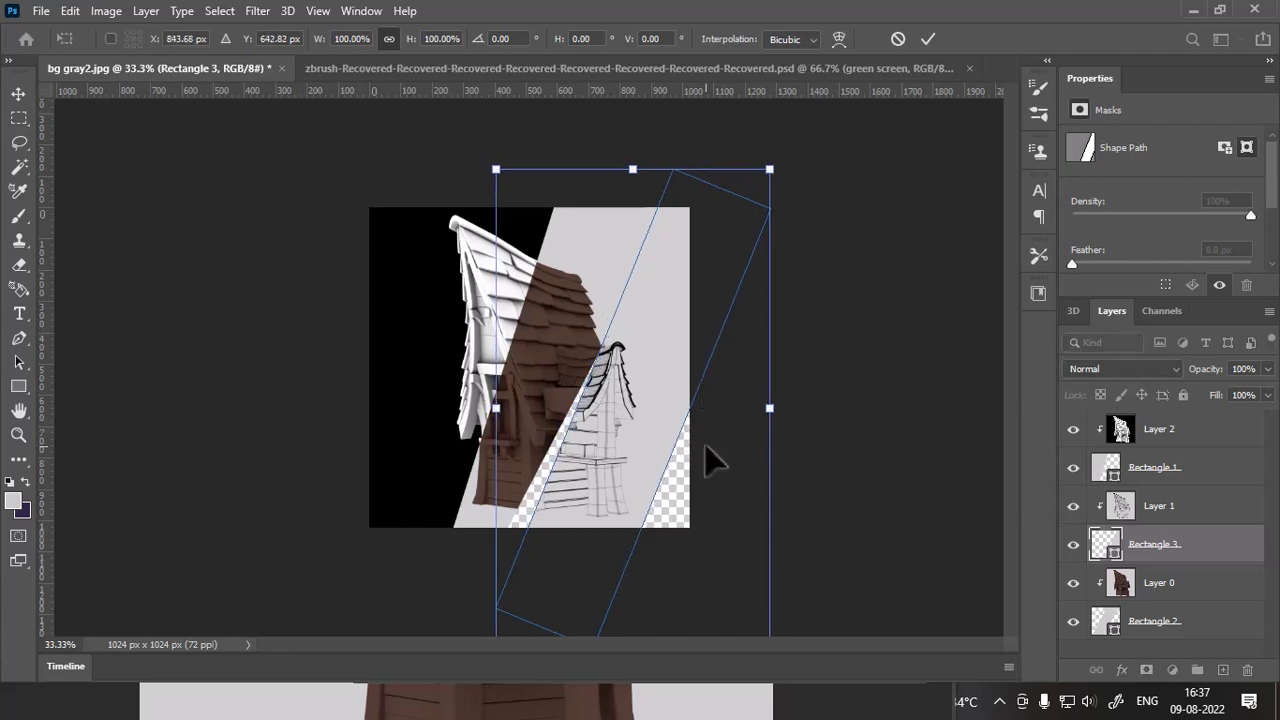
key("Return")
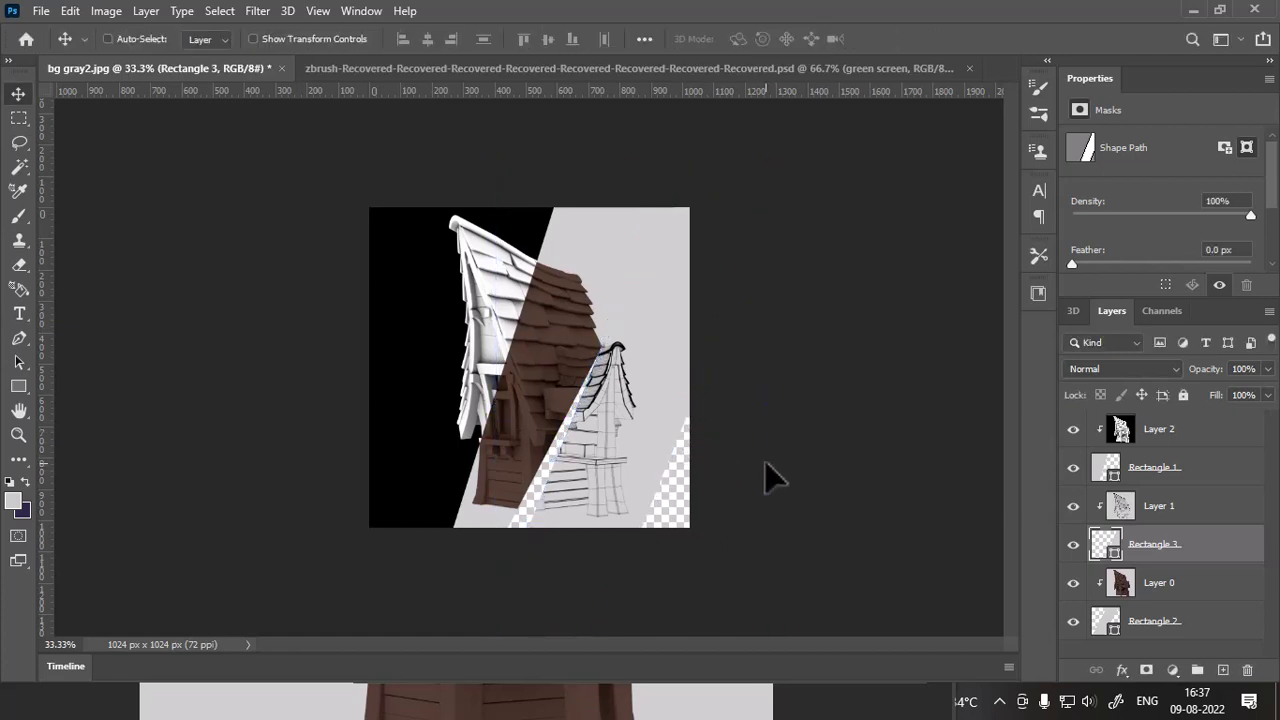
- Stretch the Rectangle 3 wireframe strip toward the lower right, about 177% and skewed, then hide Layer 0's brown pass
double_click(1106, 546)
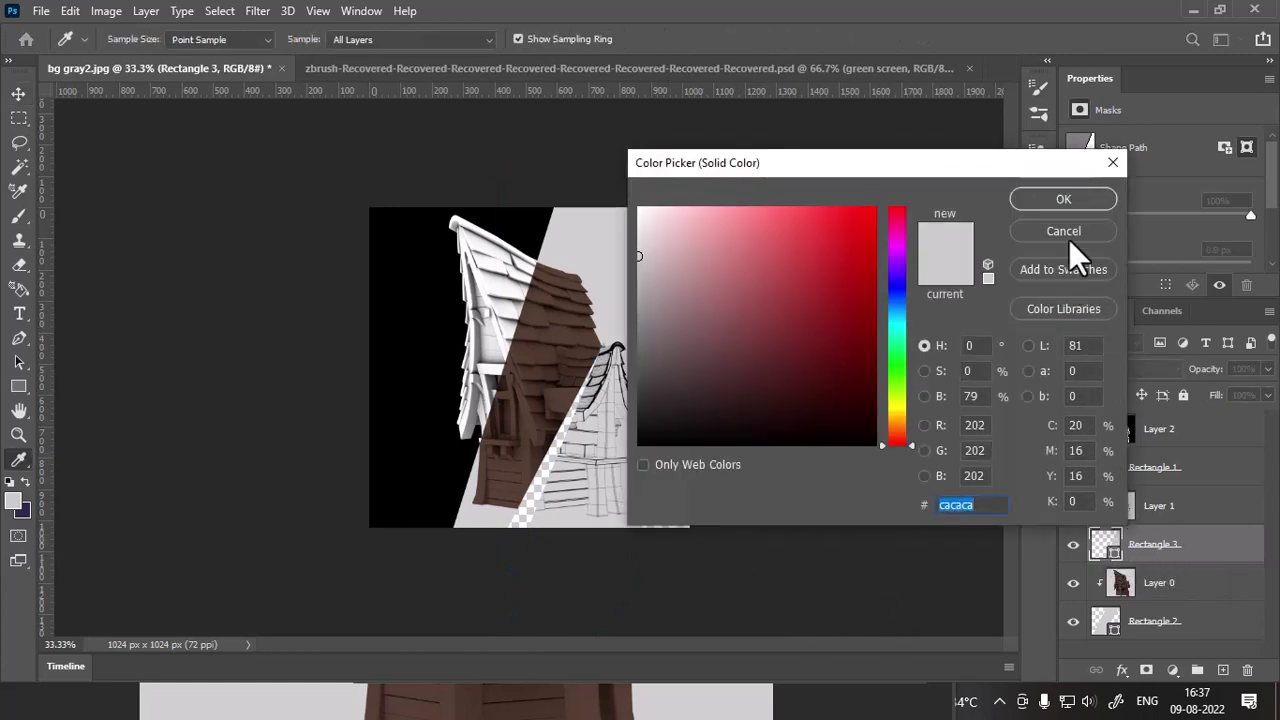
left_click(1063, 231)
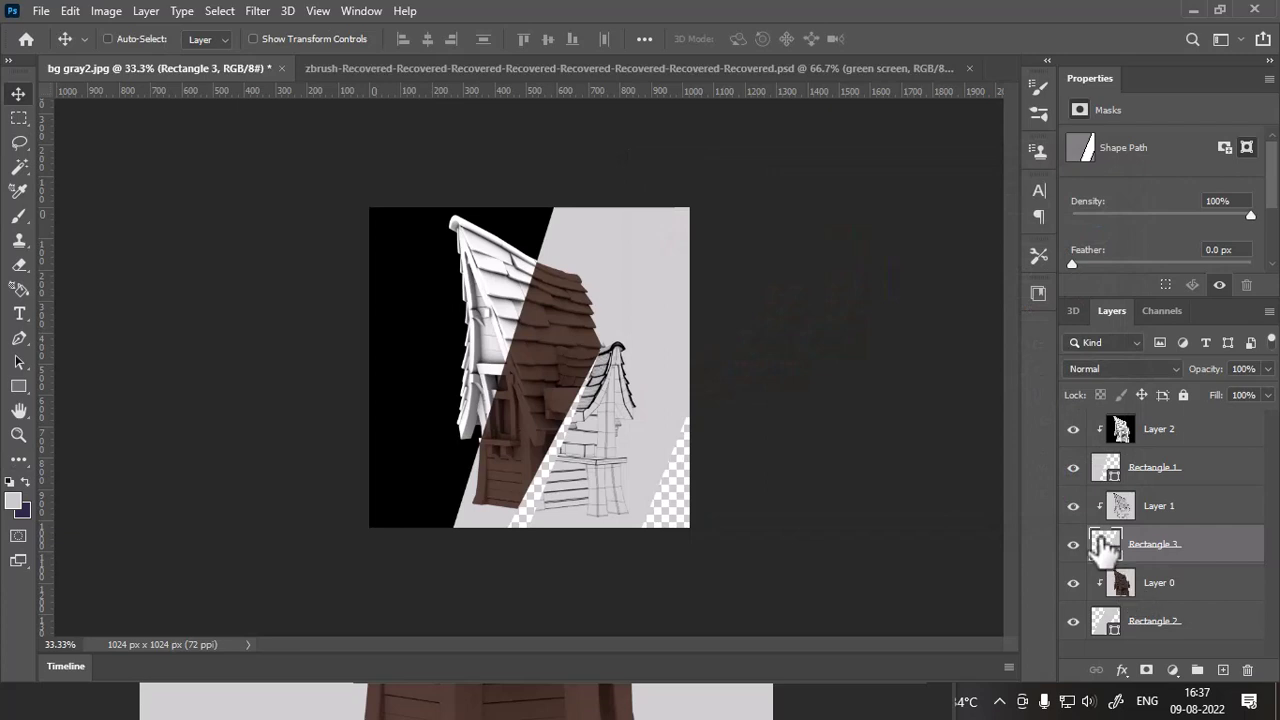
key("ctrl+t")
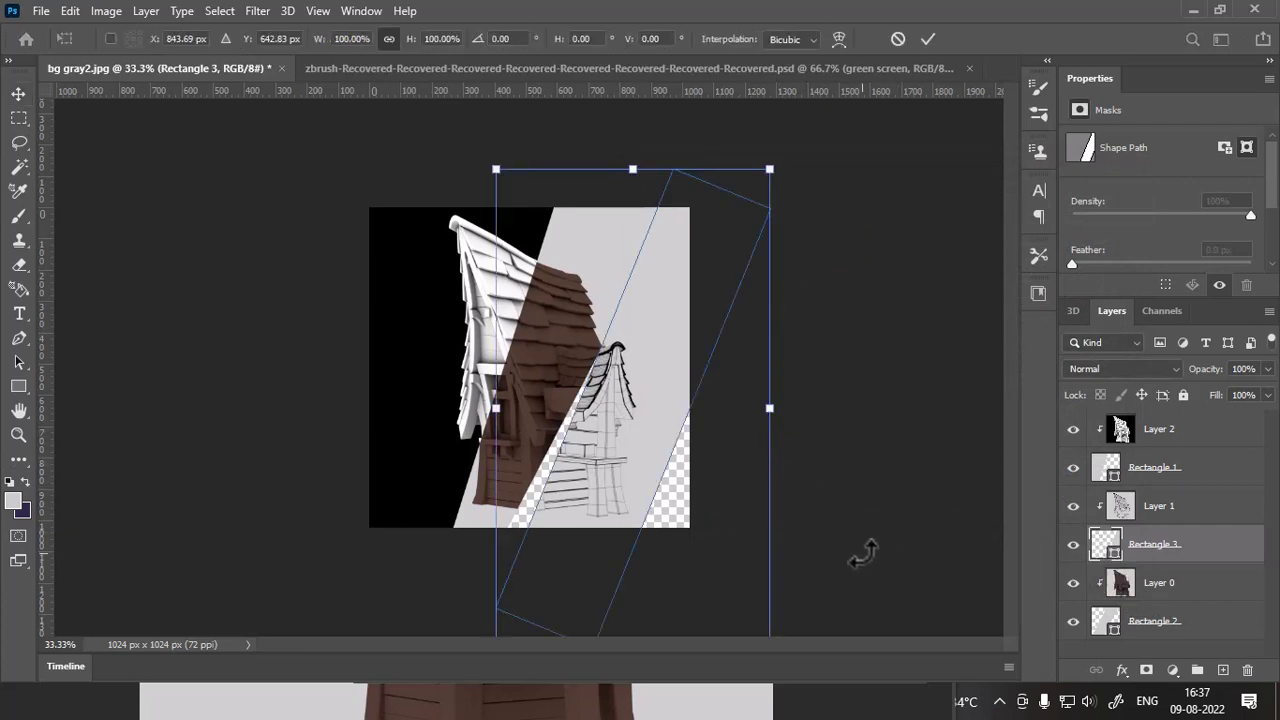
key("ctrl+minus")
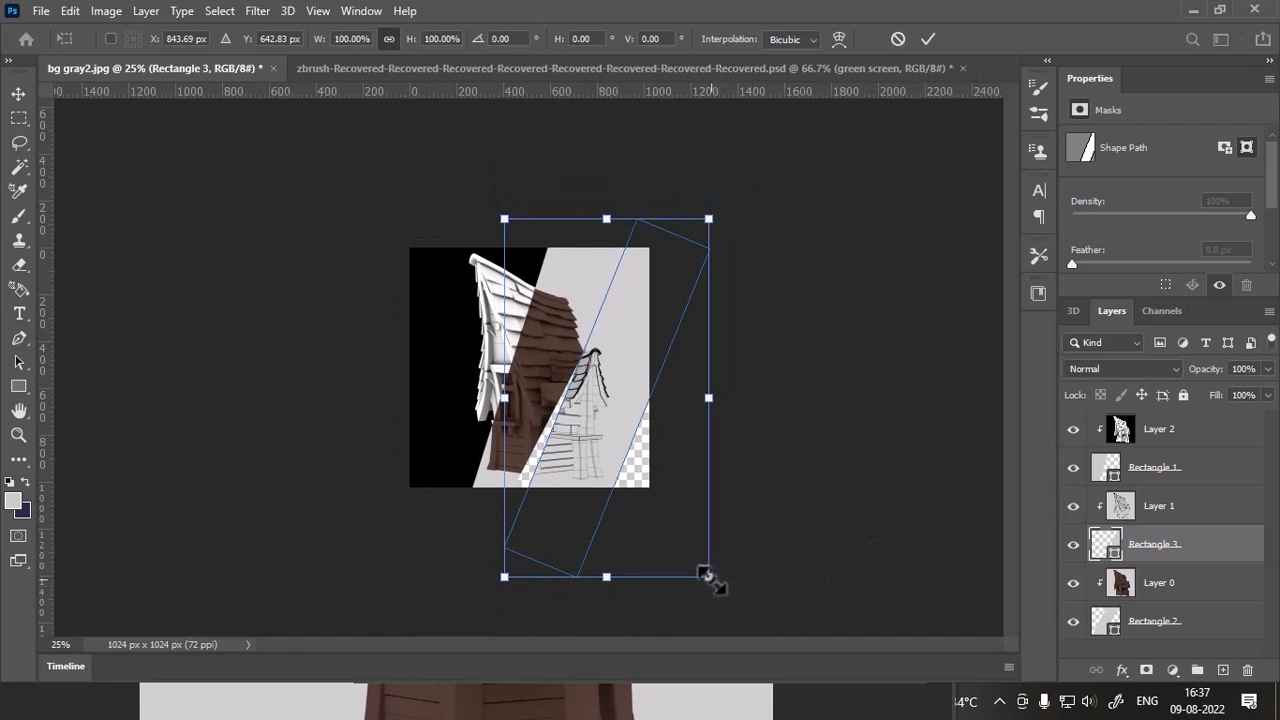
left_click_drag(708, 576, 866, 619)
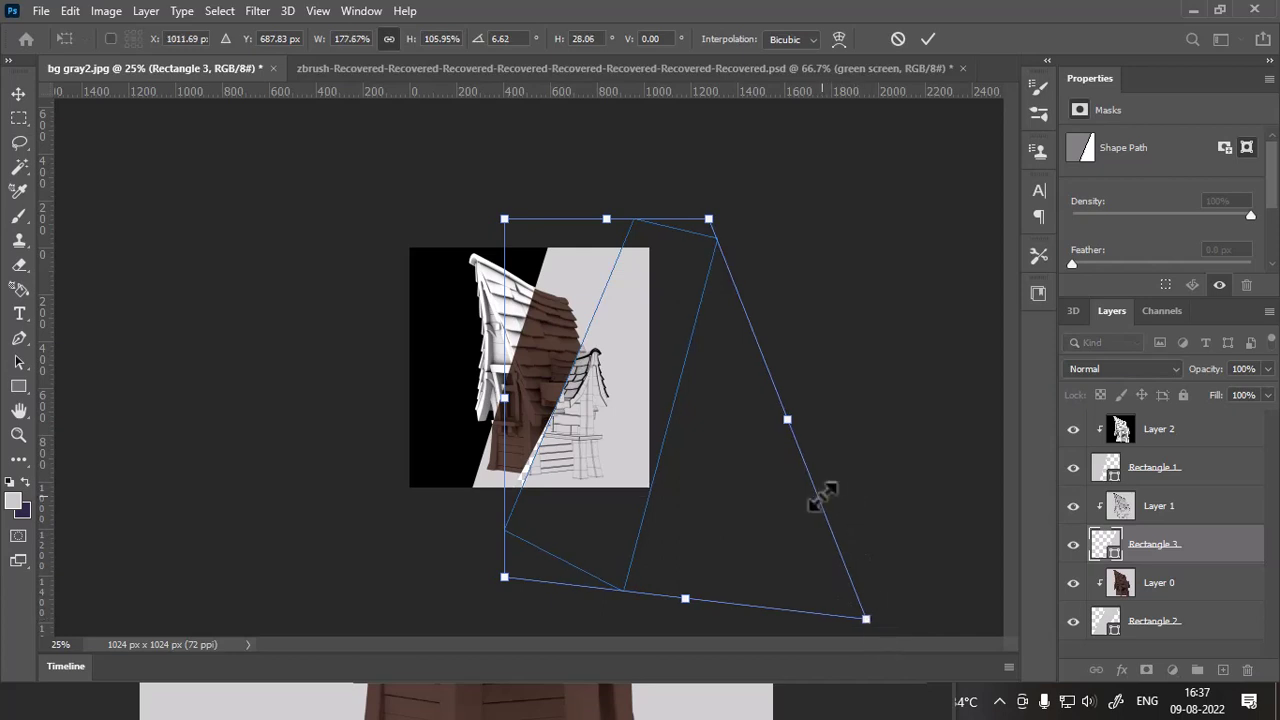
key("Return")
key("ctrl+plus")
key("ctrl+plus")
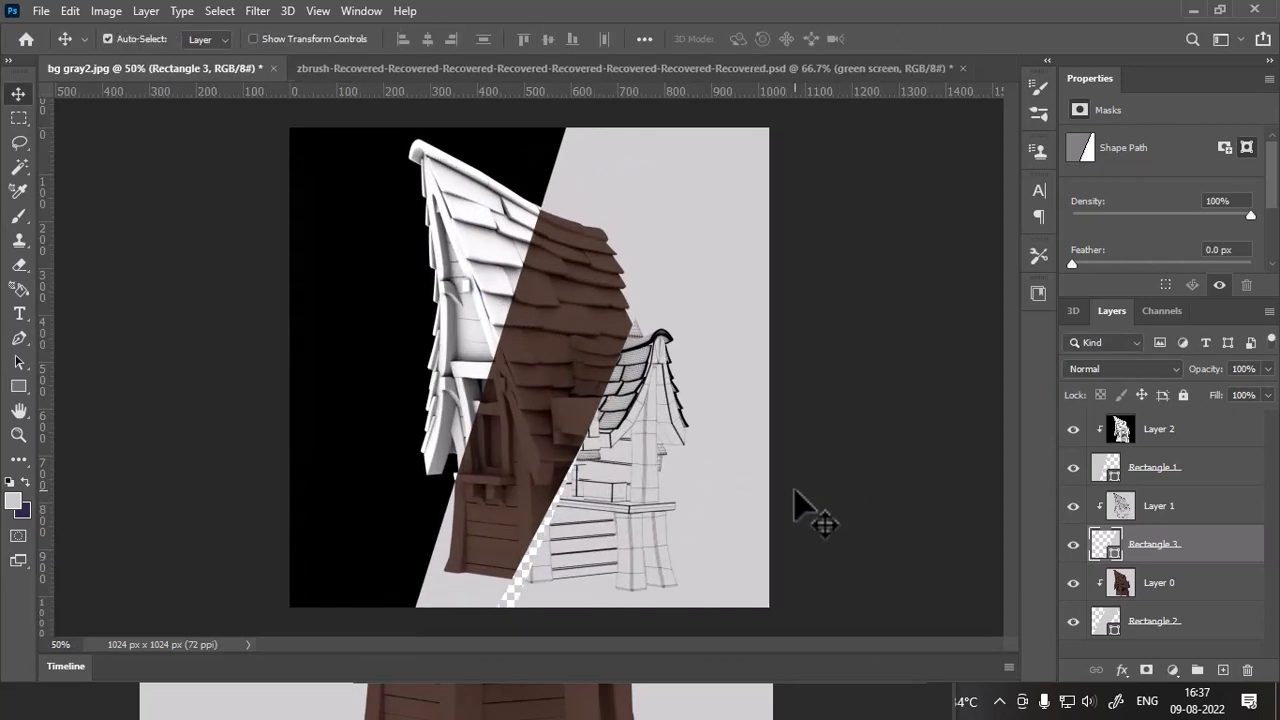
left_click(1155, 590)
- Show the brown strip again and stretch Rectangle 2 to about 115% by 103%, rotated 2.71°
left_click(1073, 583)
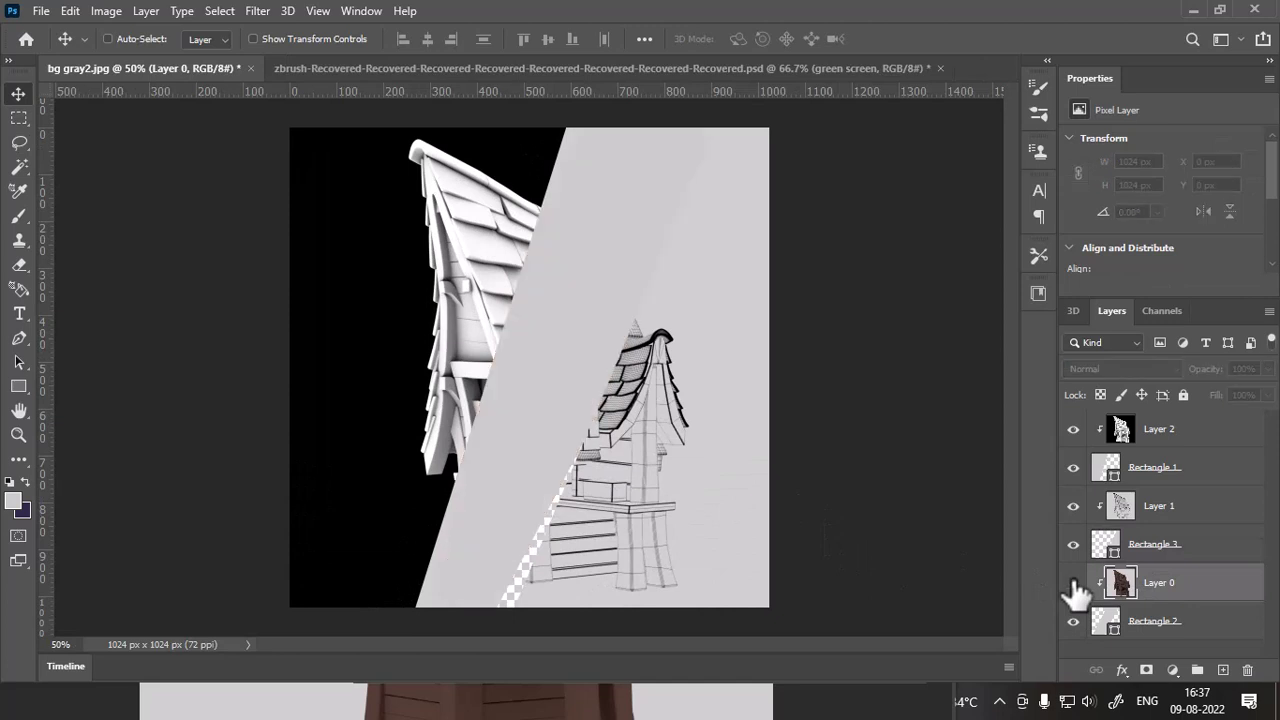
left_click(1073, 621)
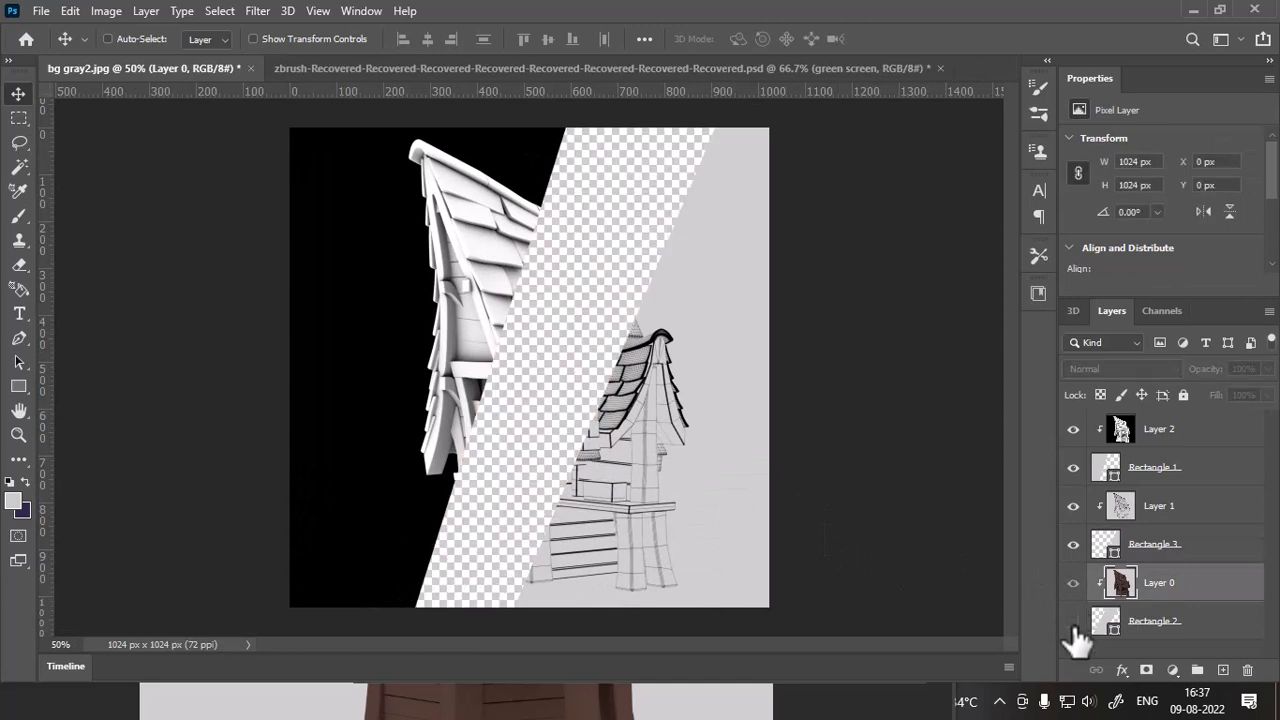
left_click(1111, 626)
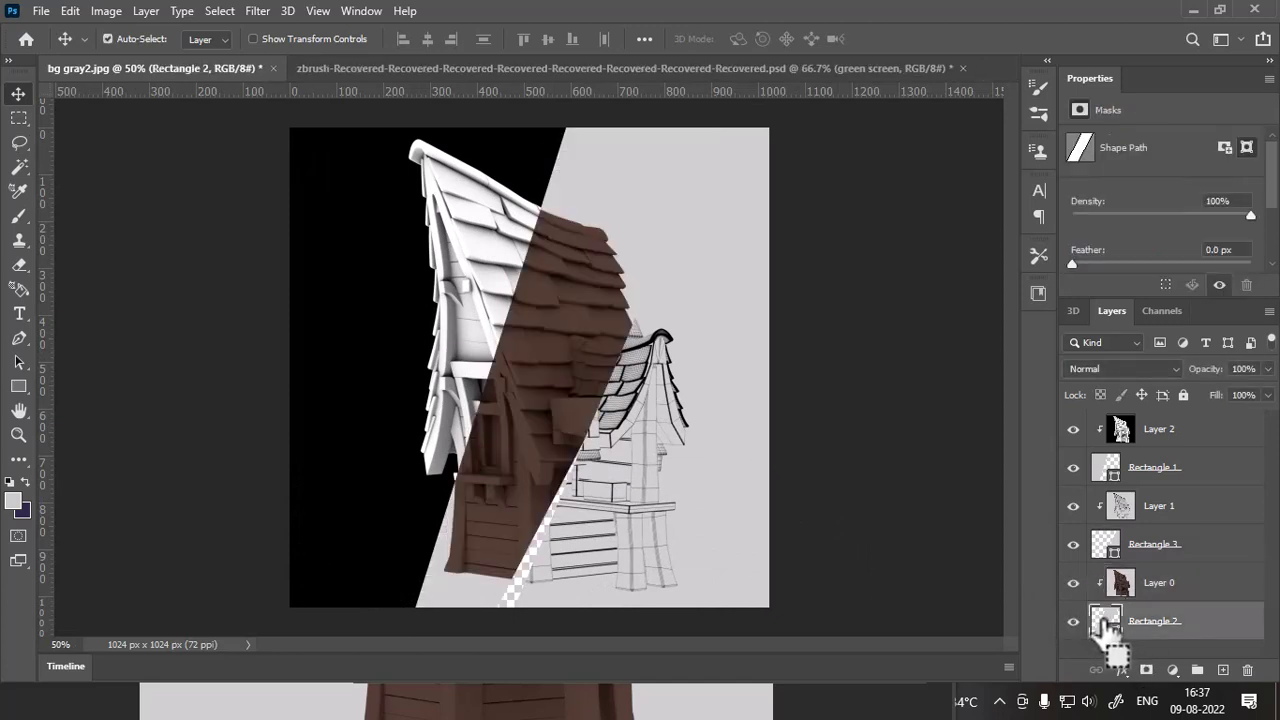
key("ctrl+t")
key("ctrl+minus")
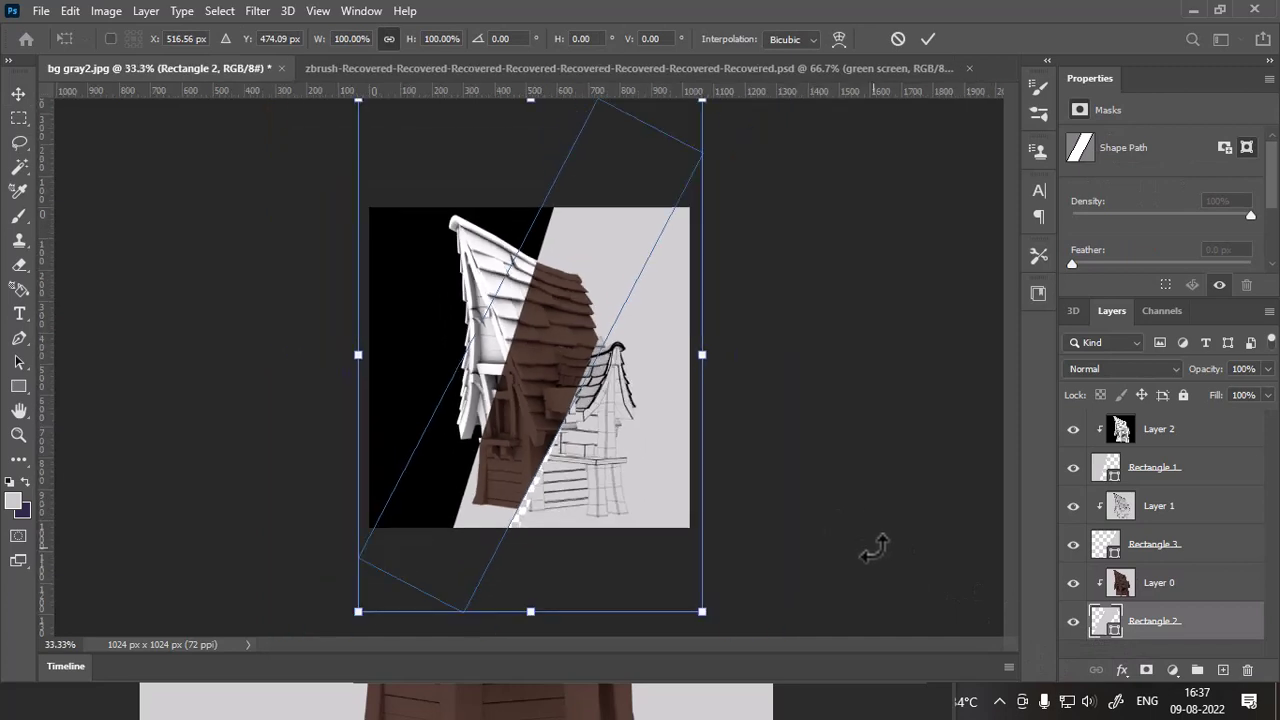
left_click_drag(703, 612, 757, 631)
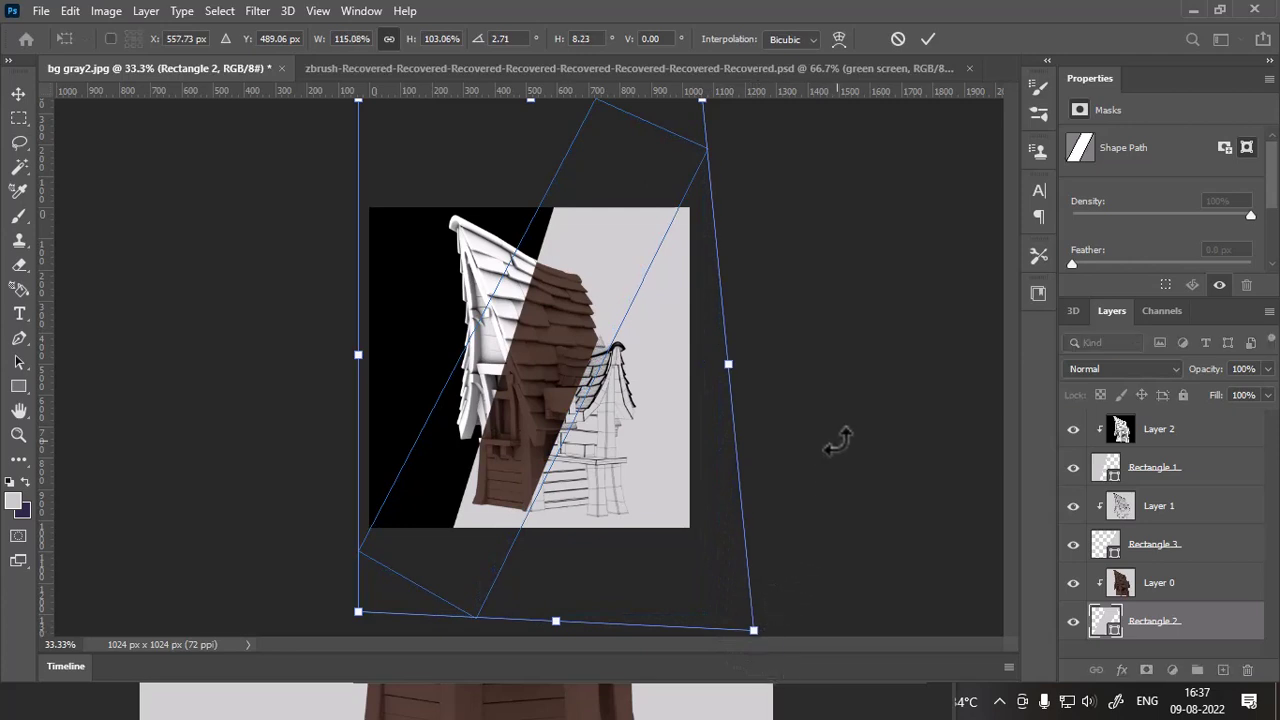
key("Return")
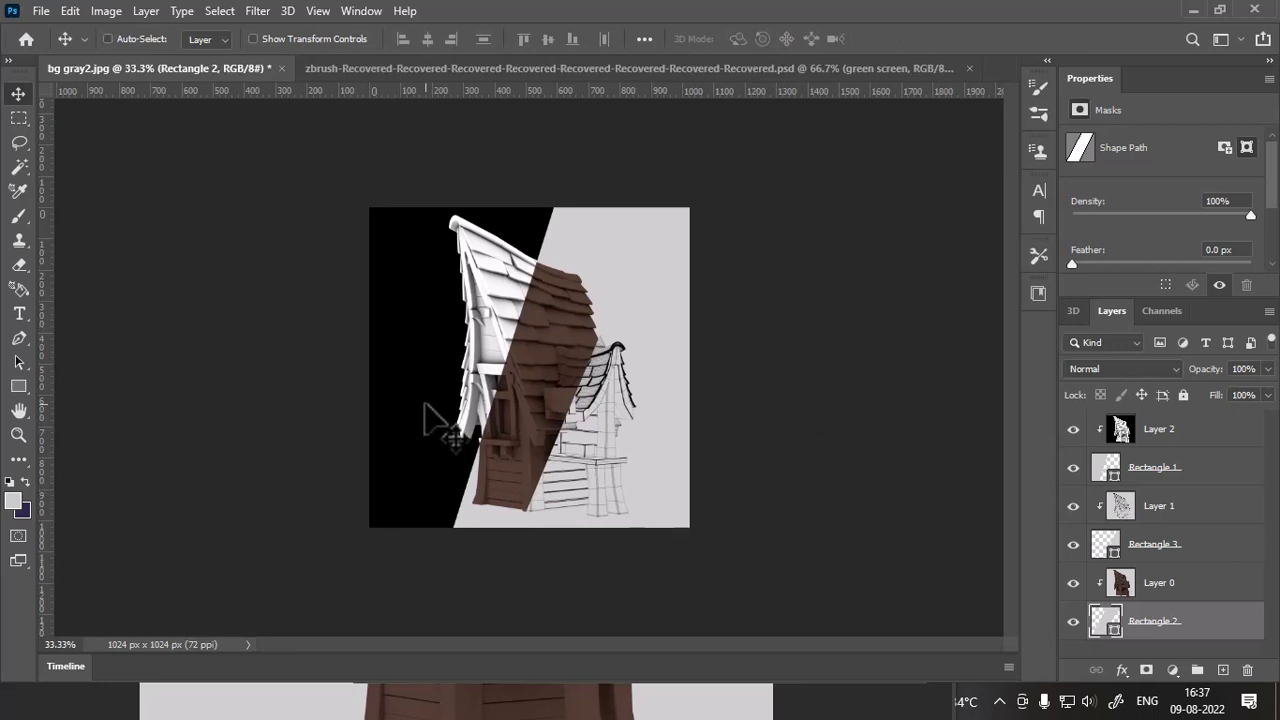
- Cycle through the open windows with Alt+Tab and return to Photoshop
key("ctrl")
key("alt+Tab")
key("Tab")
key("Tab")
key("Tab")
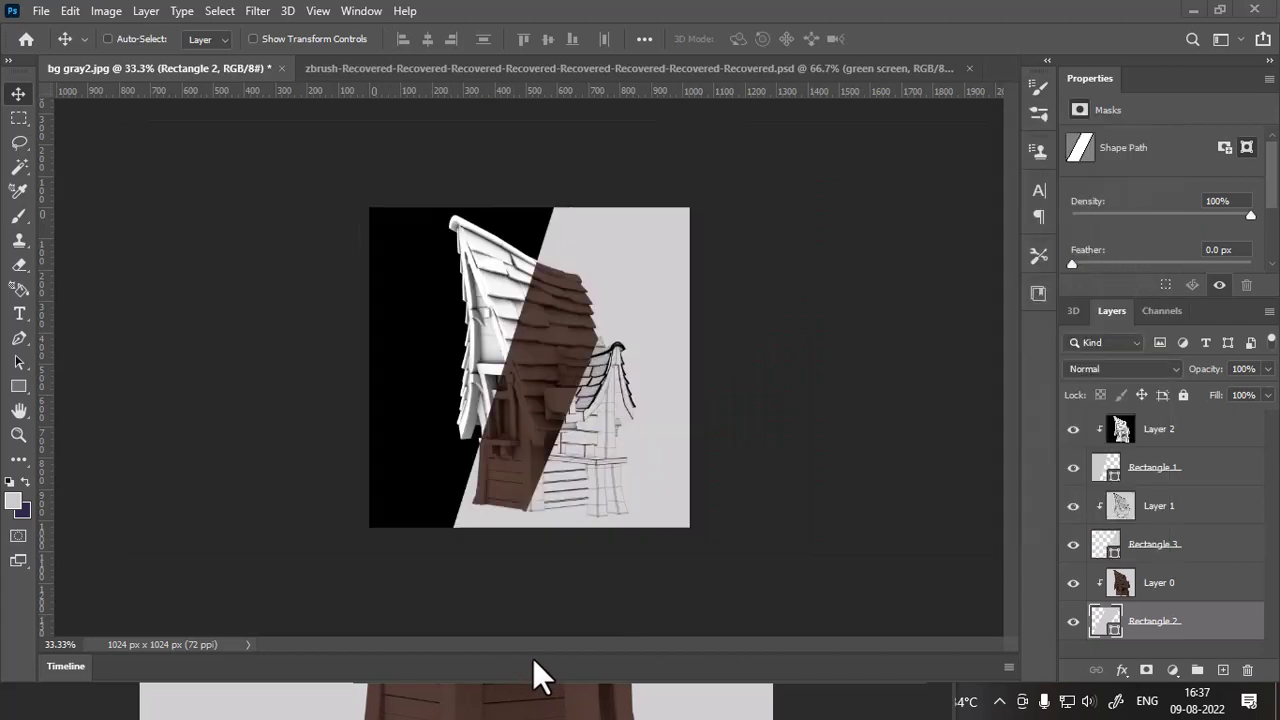